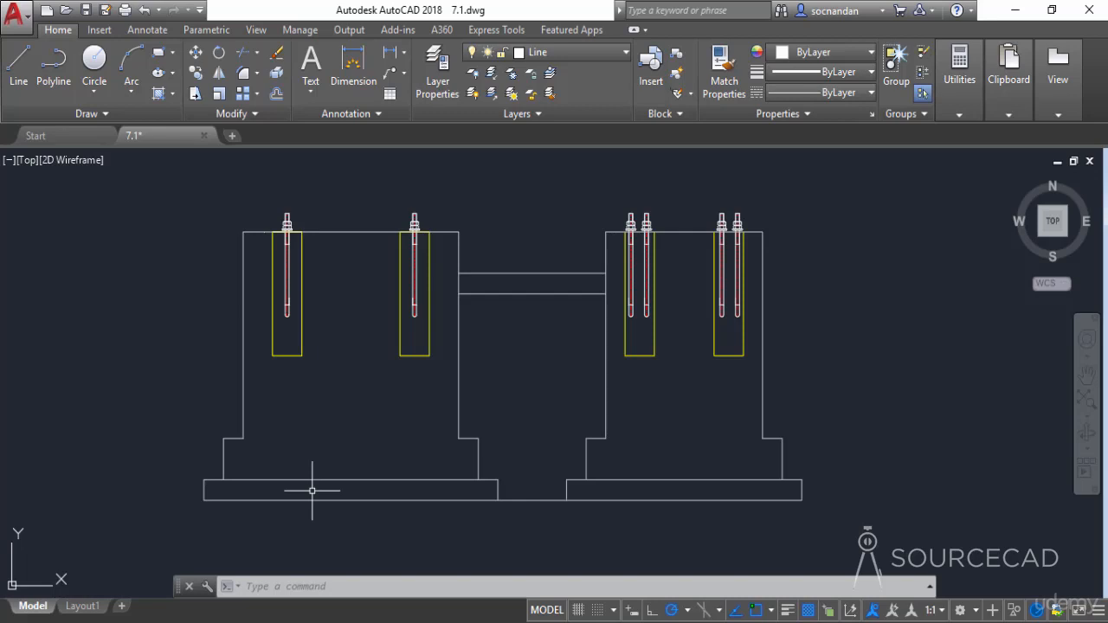
- Start a hatch and pick an internal point in the left foundation block, outside its two bolt pockets
left_click(158, 93)
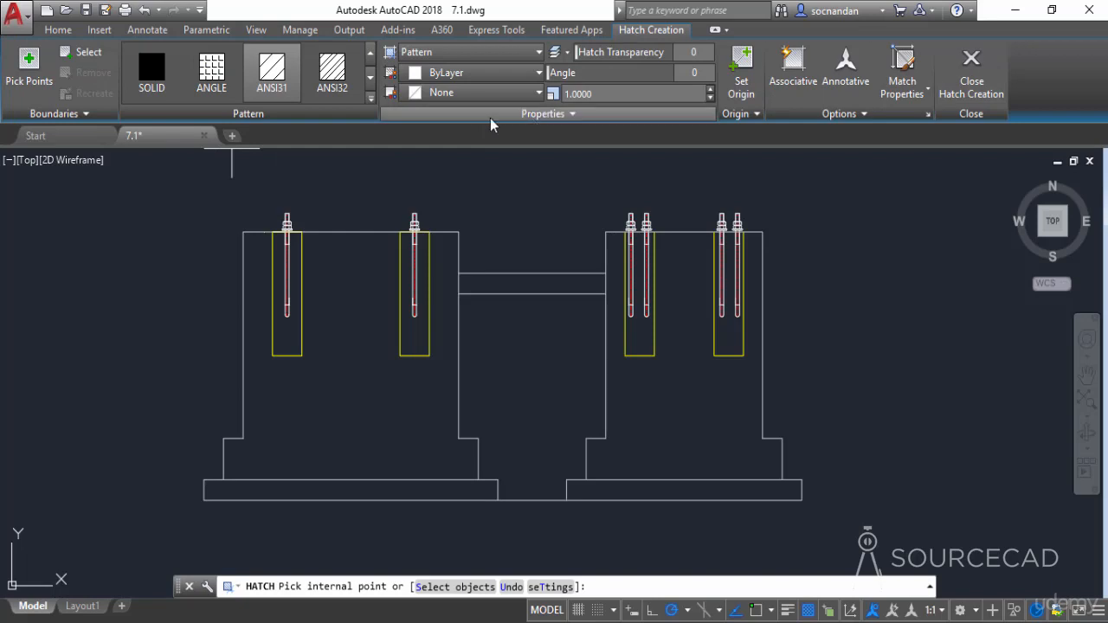
left_click(32, 74)
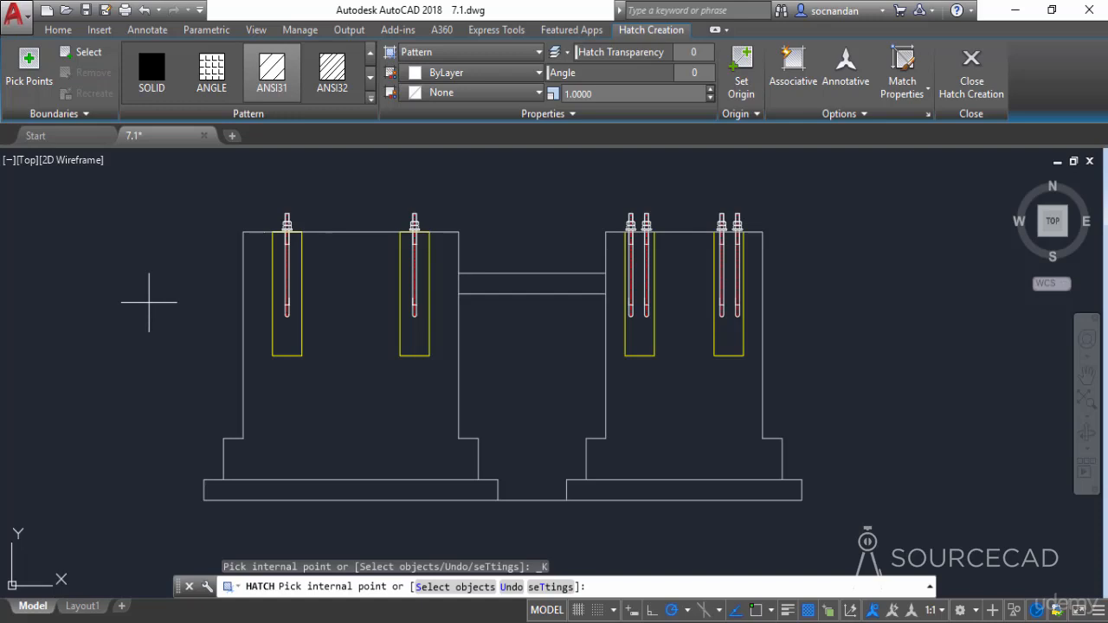
left_click(83, 52)
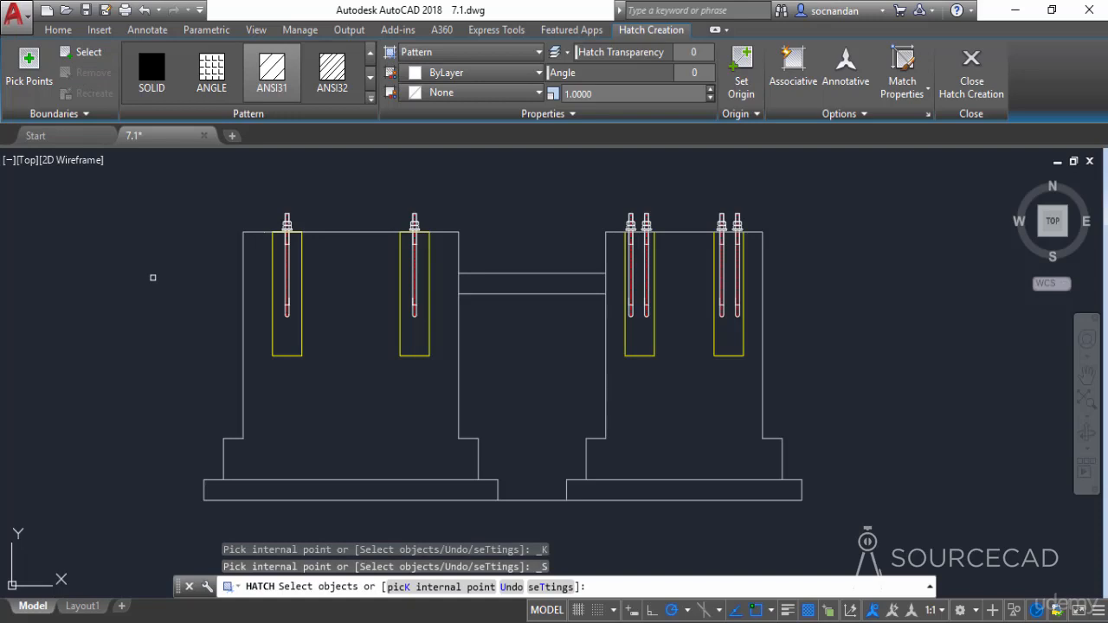
left_click(28, 68)
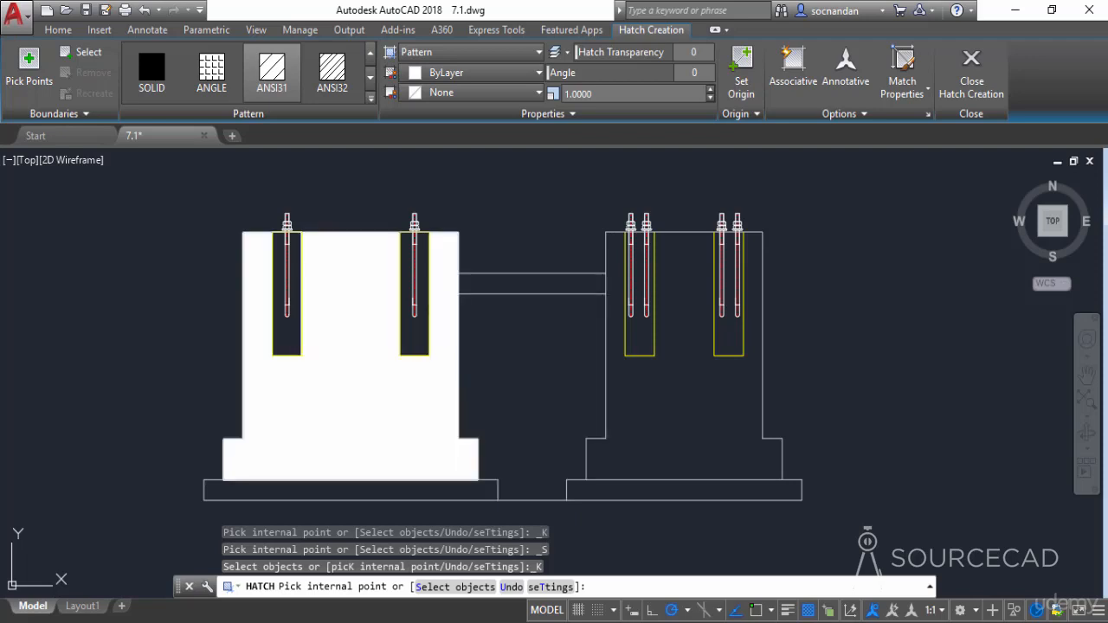
left_click(260, 398)
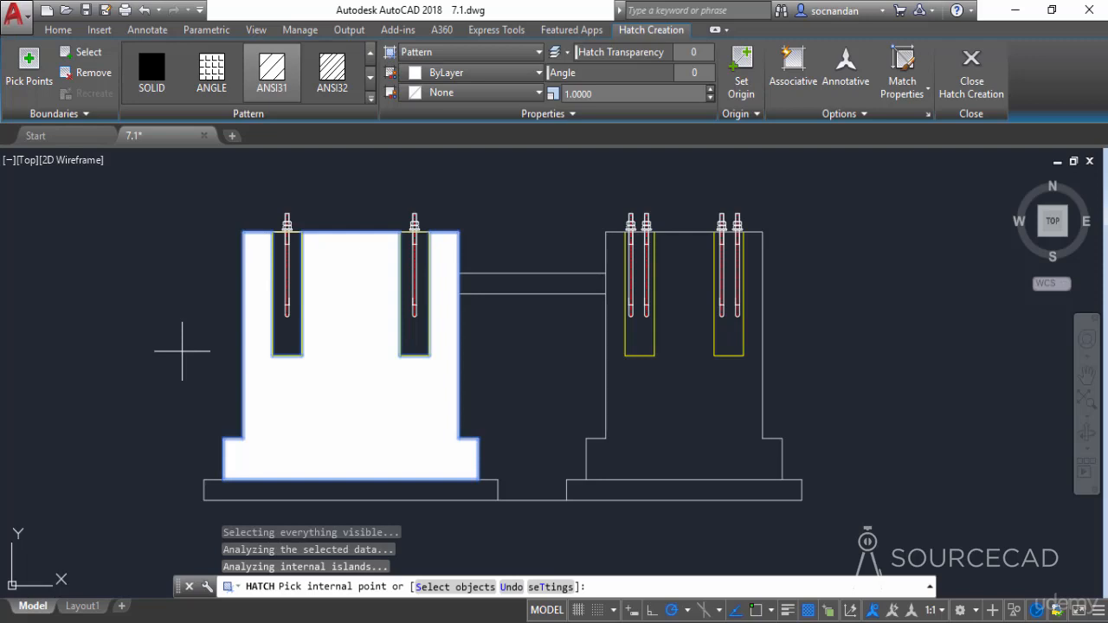
- Browse the available hatch patterns and apply GRAVEL to the left foundation block
left_click(272, 73)
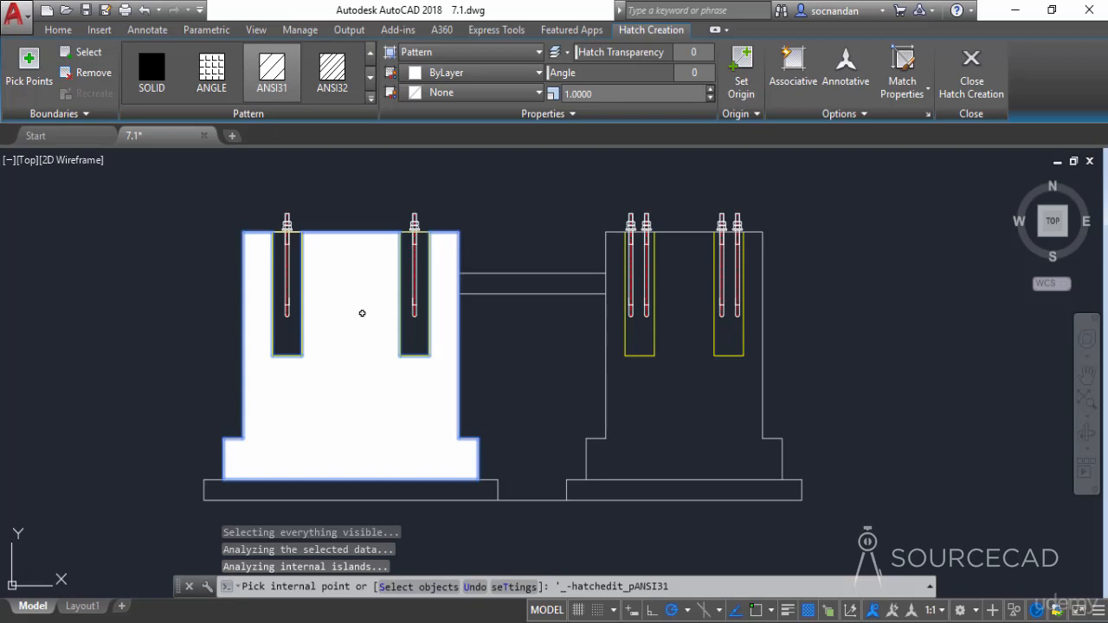
left_click(280, 84)
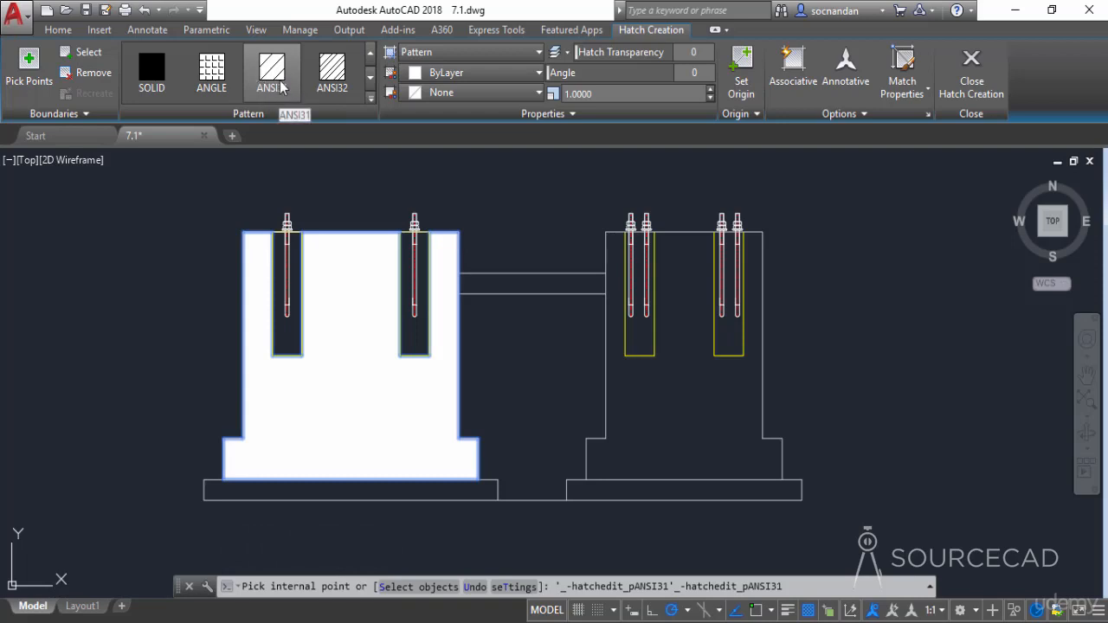
left_click(162, 90)
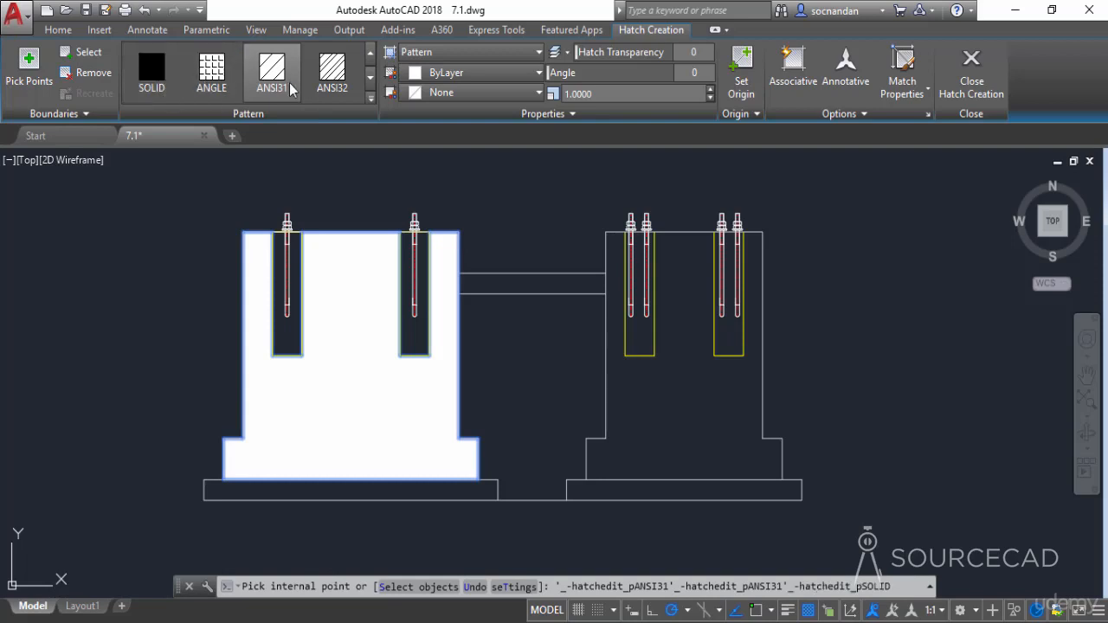
left_click(352, 92)
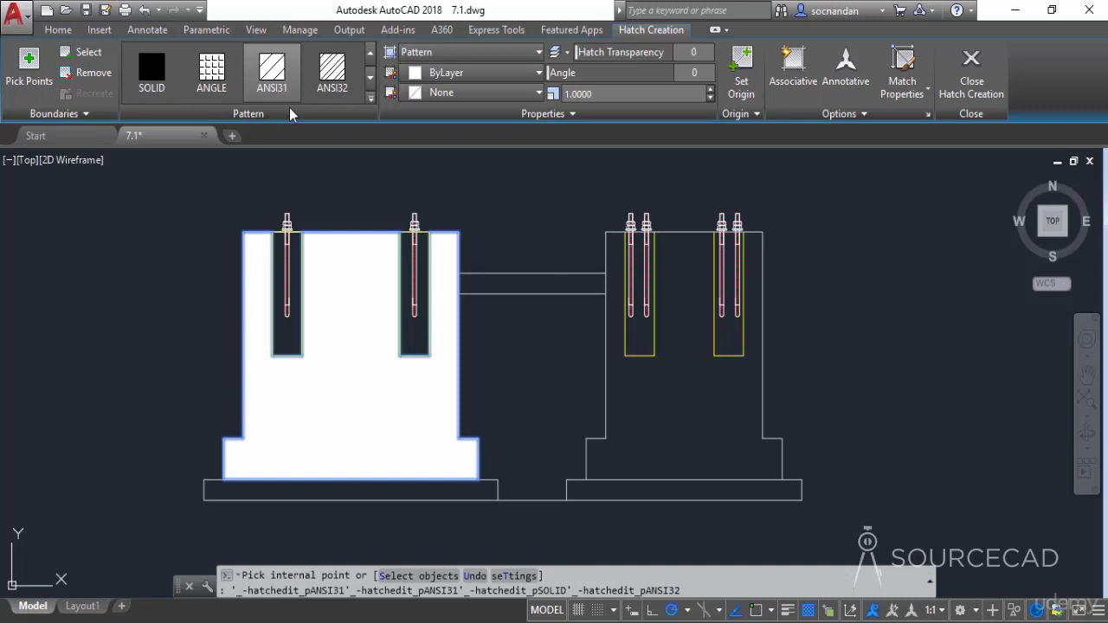
left_click(371, 100)
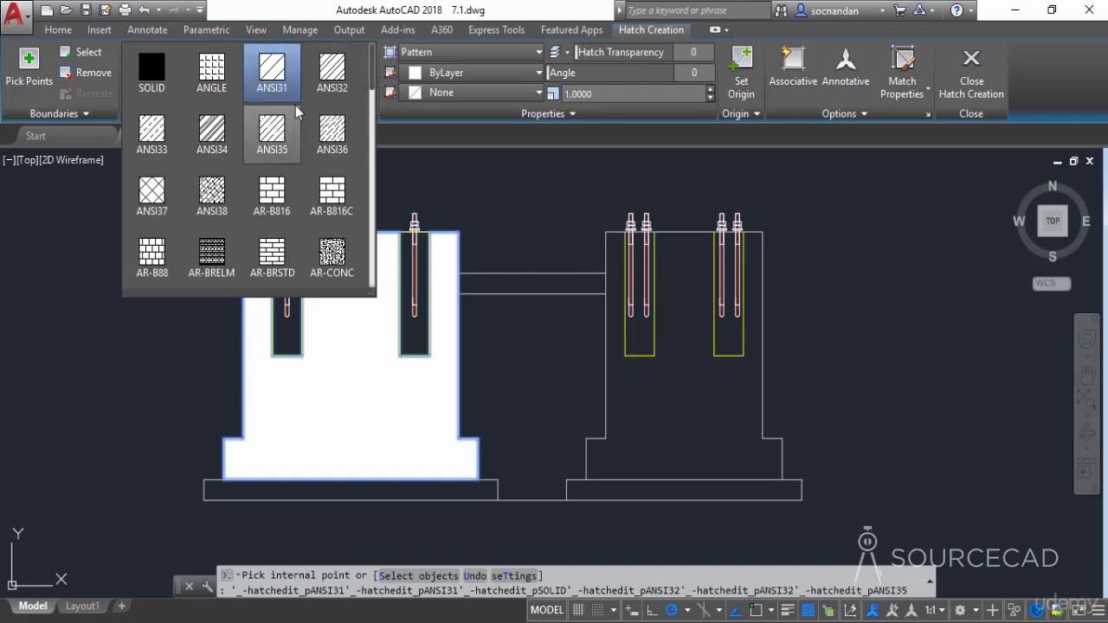
scroll(298, 125, "down", 3)
scroll(303, 130, "down", 5)
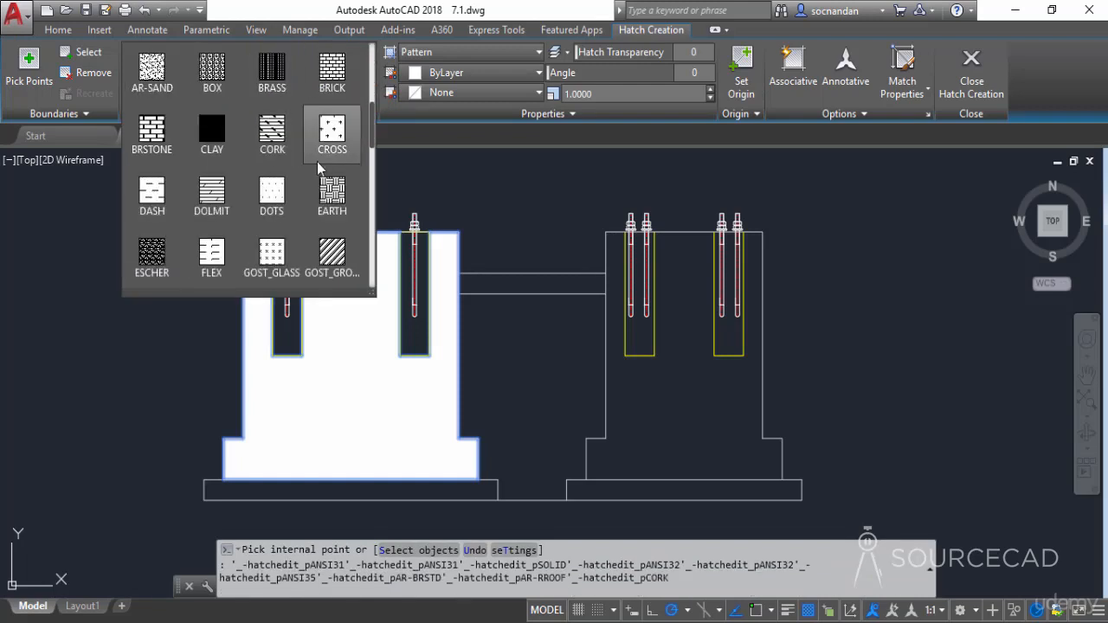
scroll(316, 165, "down", 10)
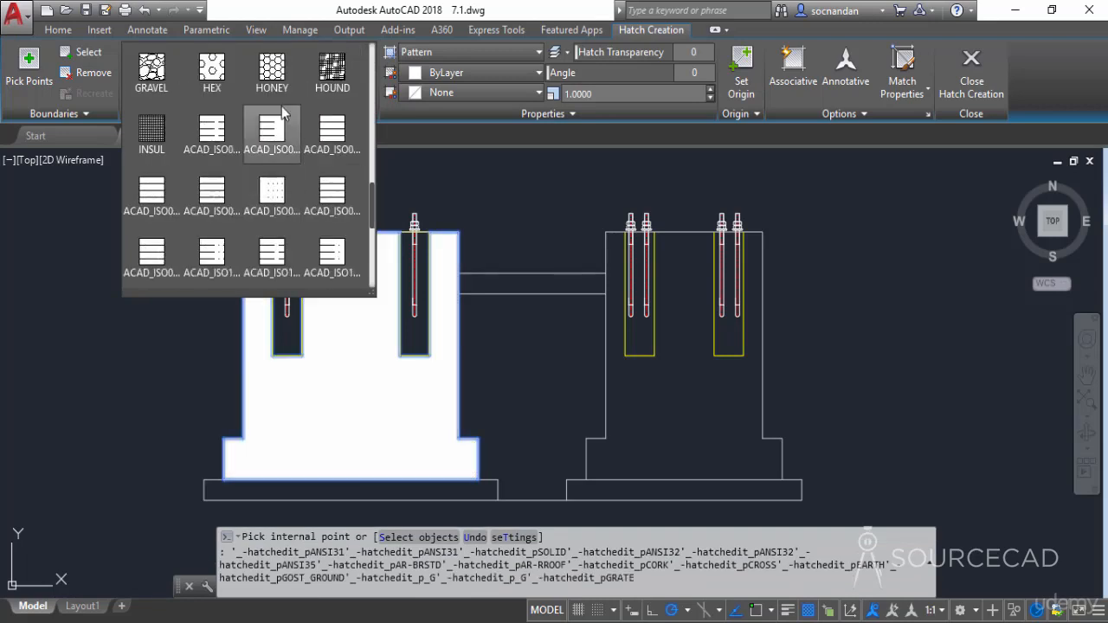
scroll(302, 199, "up", 5)
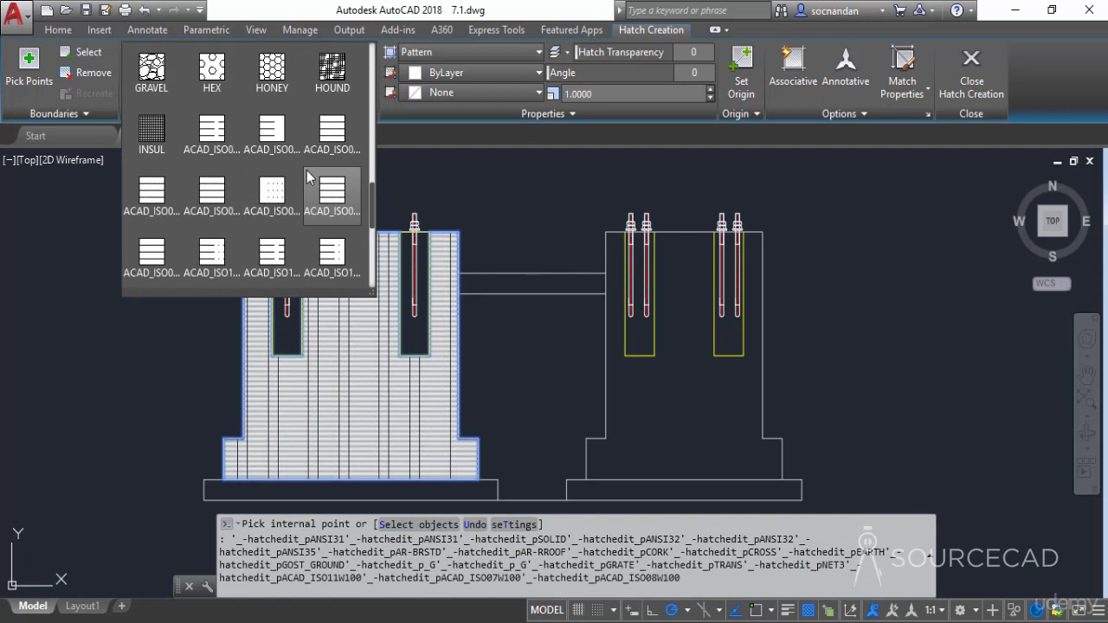
scroll(307, 177, "up", 1)
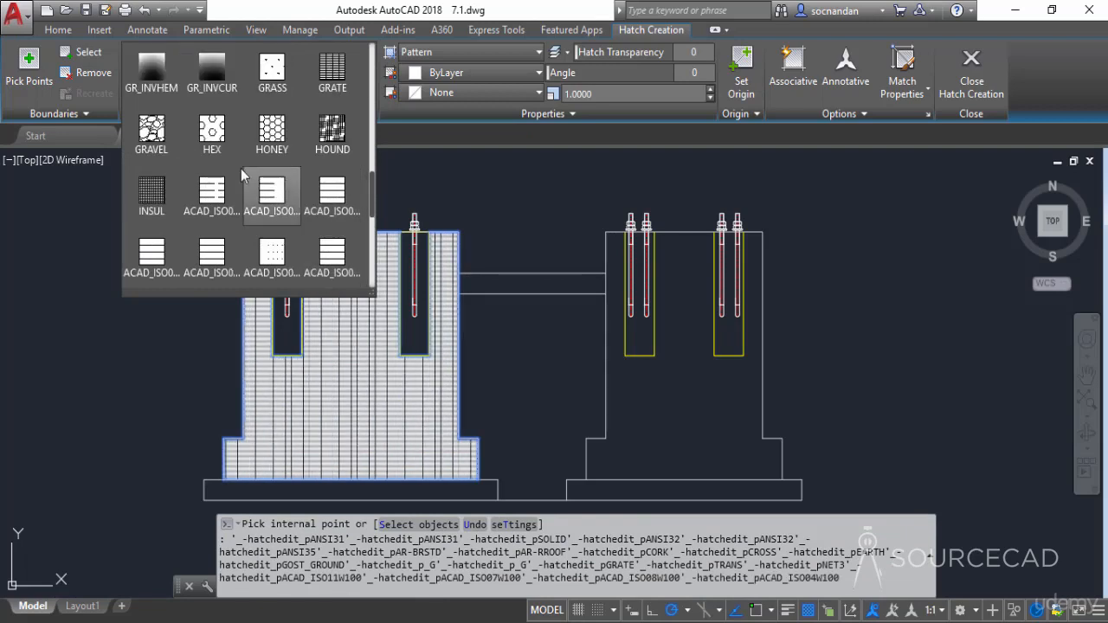
left_click(162, 137)
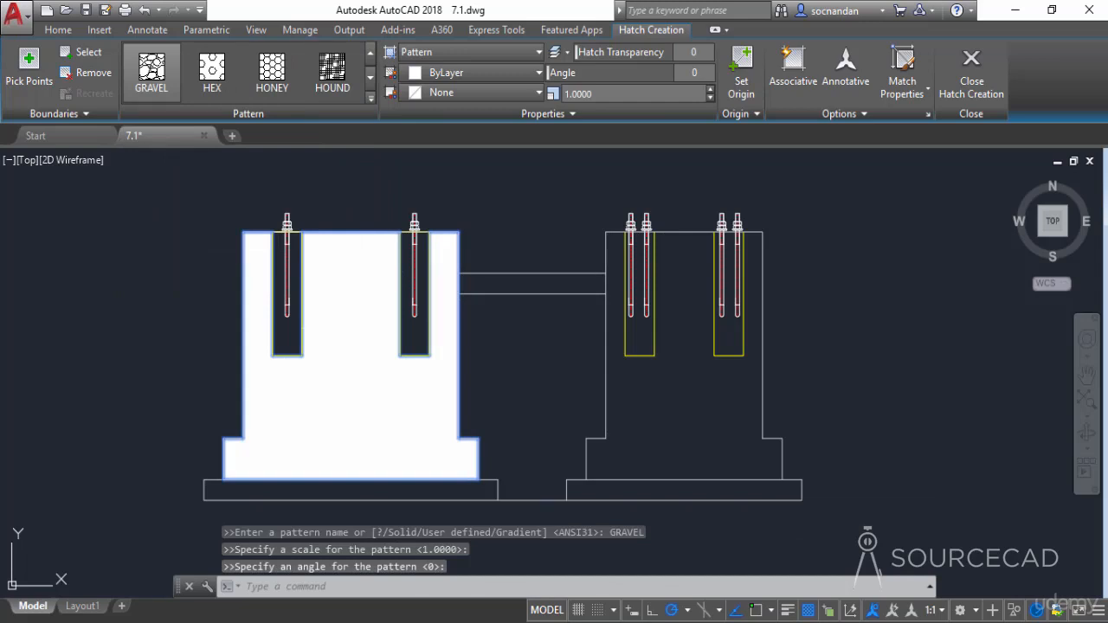
left_click(151, 78)
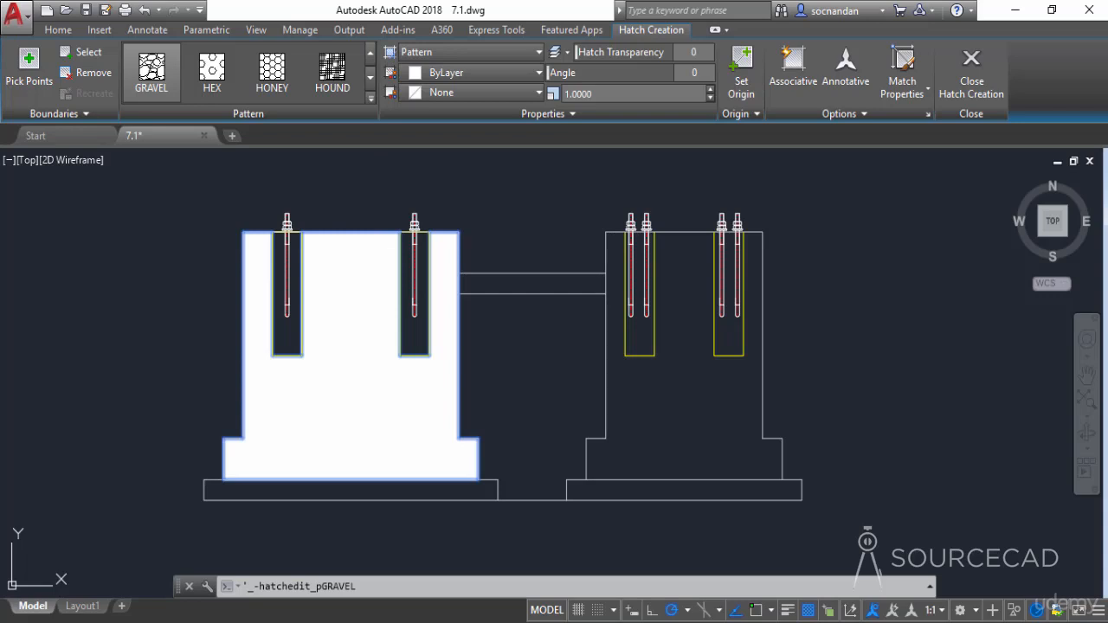
- Try a pattern scale of 100 for the gravel hatch
left_click(605, 93)
type("100")
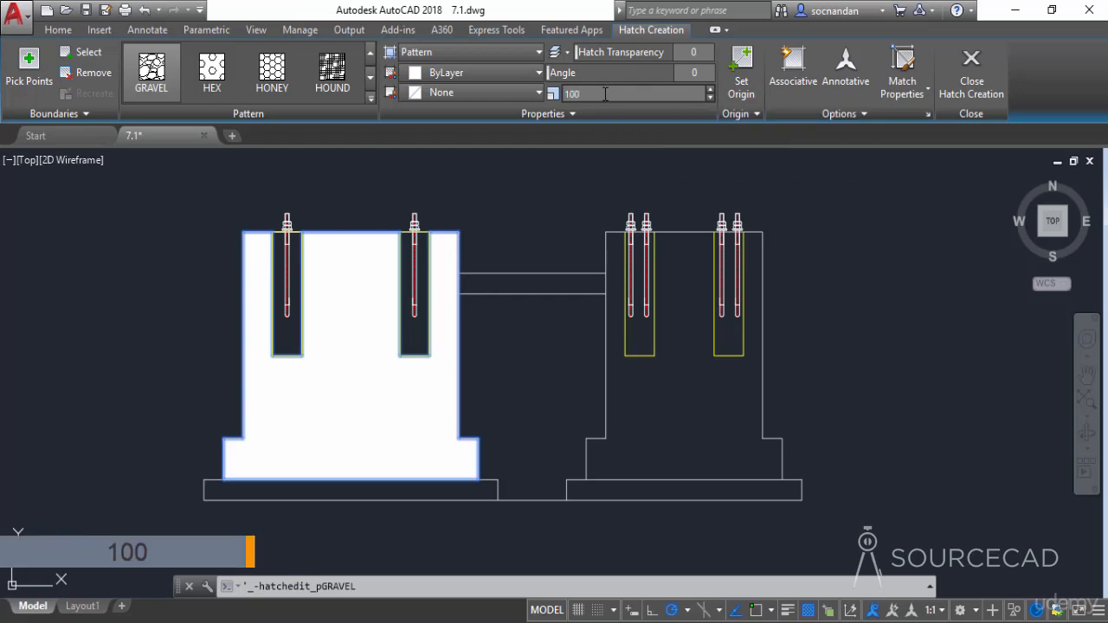
key("Return")
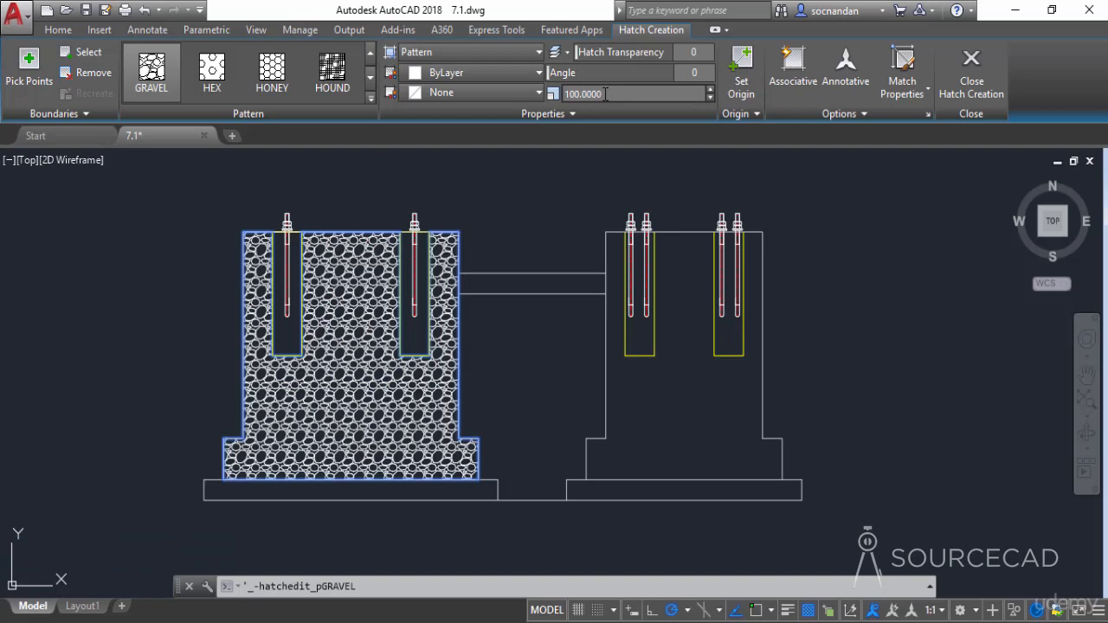
- Set the gravel hatch's pattern scale to 200
left_click(605, 93)
type("200")
key("Return")
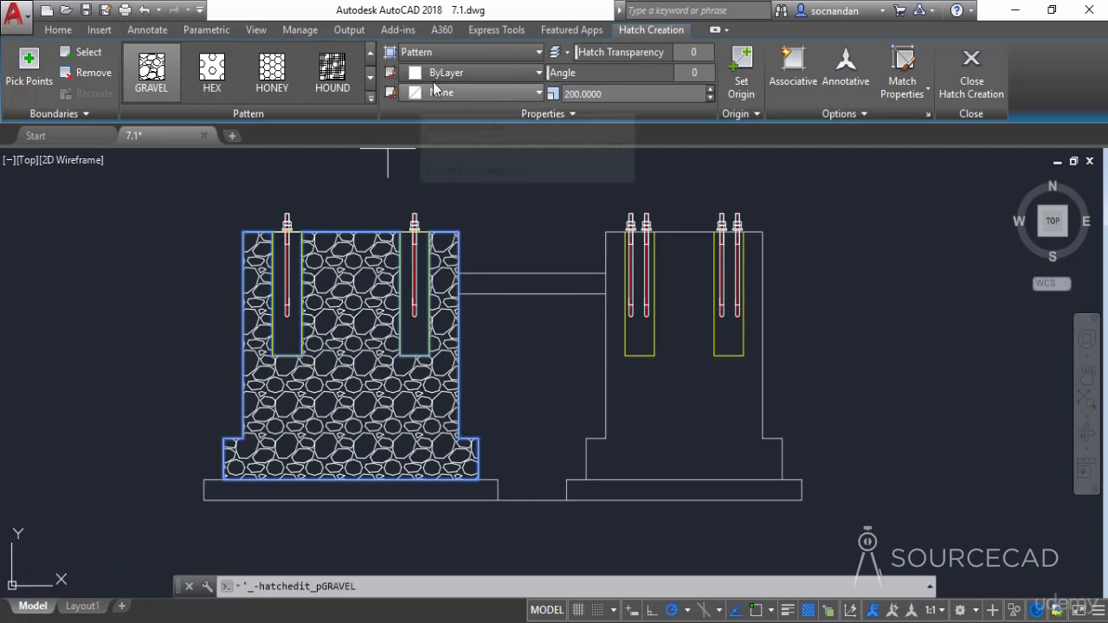
- Examine the hatch type, hatch colour, background colour and transparency options for the gravel hatch
left_click(487, 51)
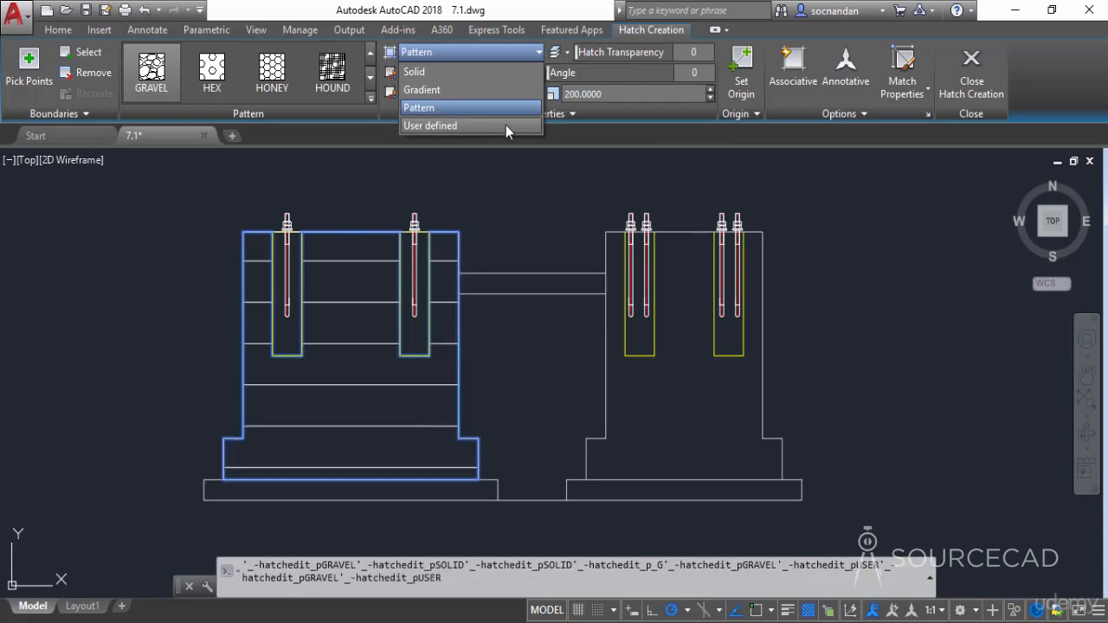
left_click(491, 107)
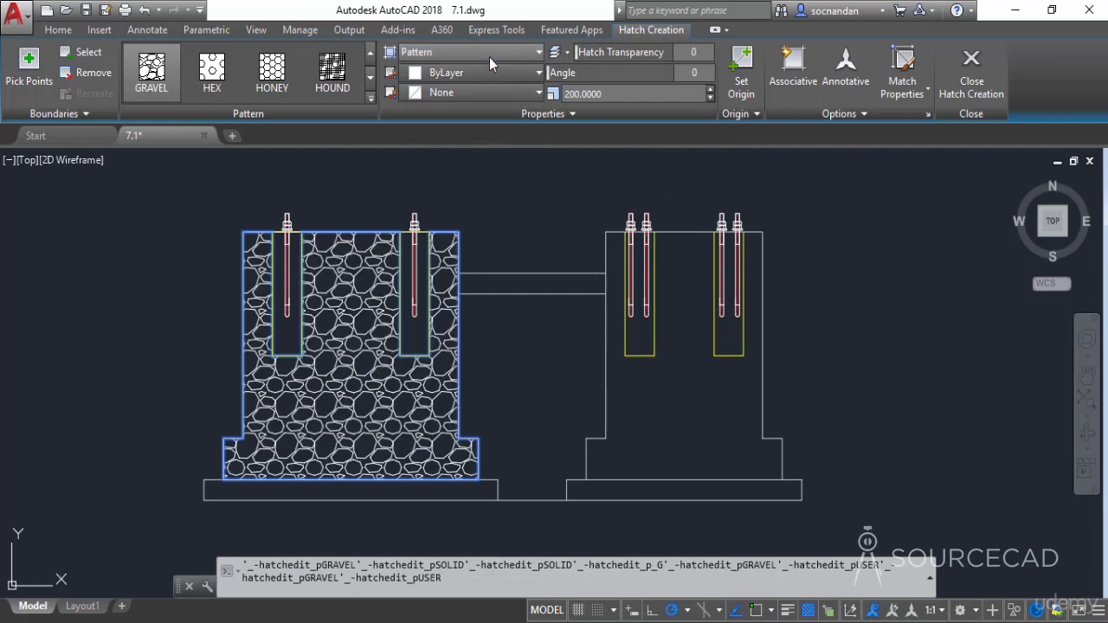
left_click(496, 74)
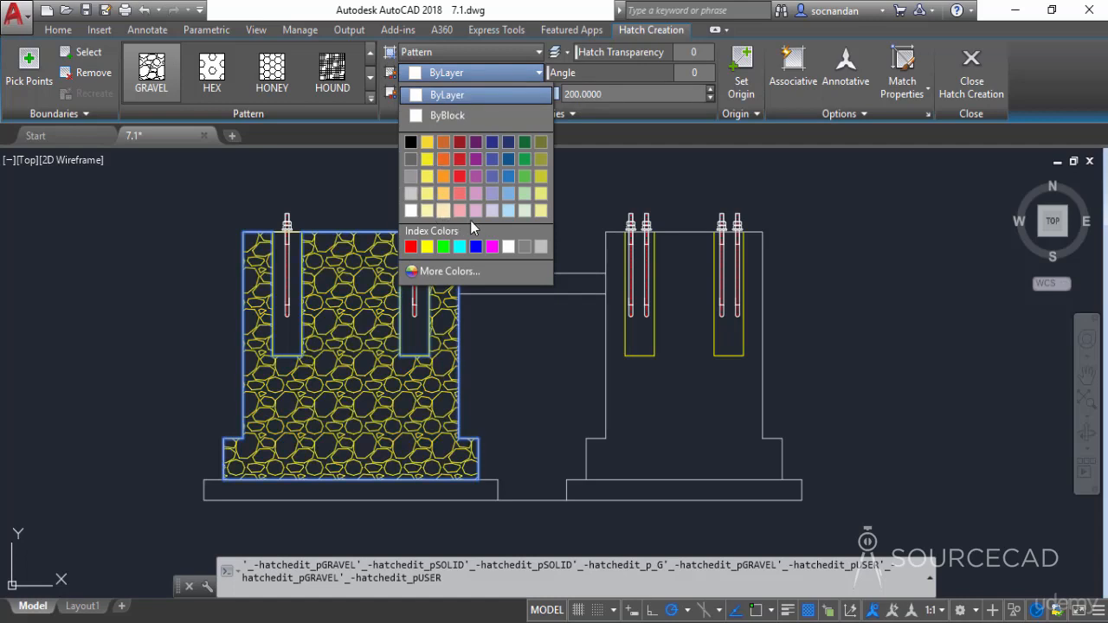
left_click(449, 270)
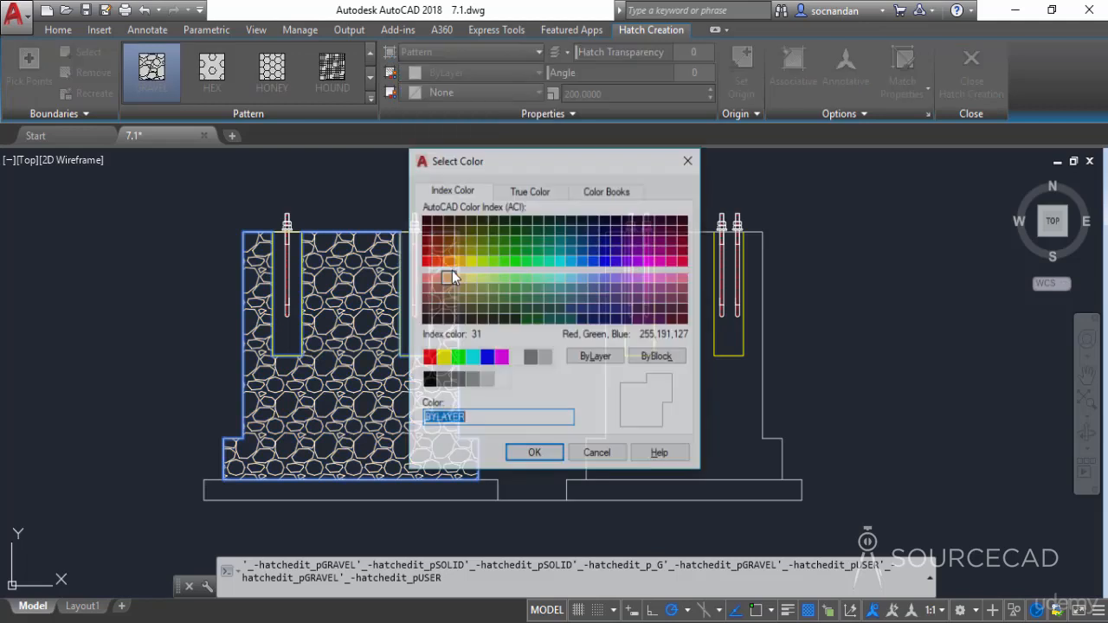
left_click(529, 192)
left_click(605, 192)
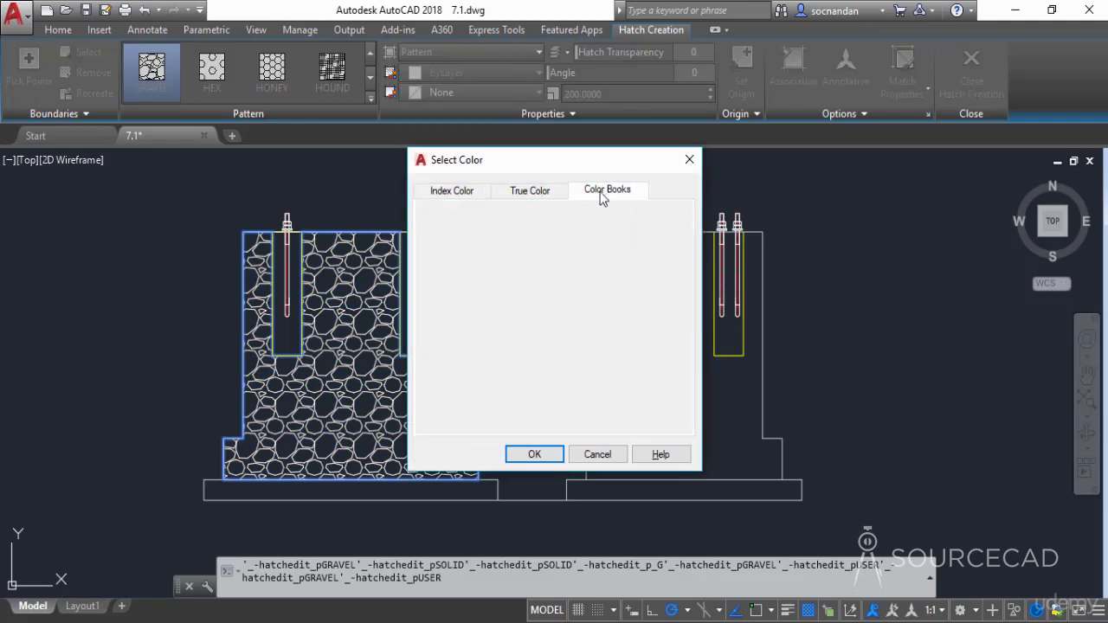
left_click(472, 192)
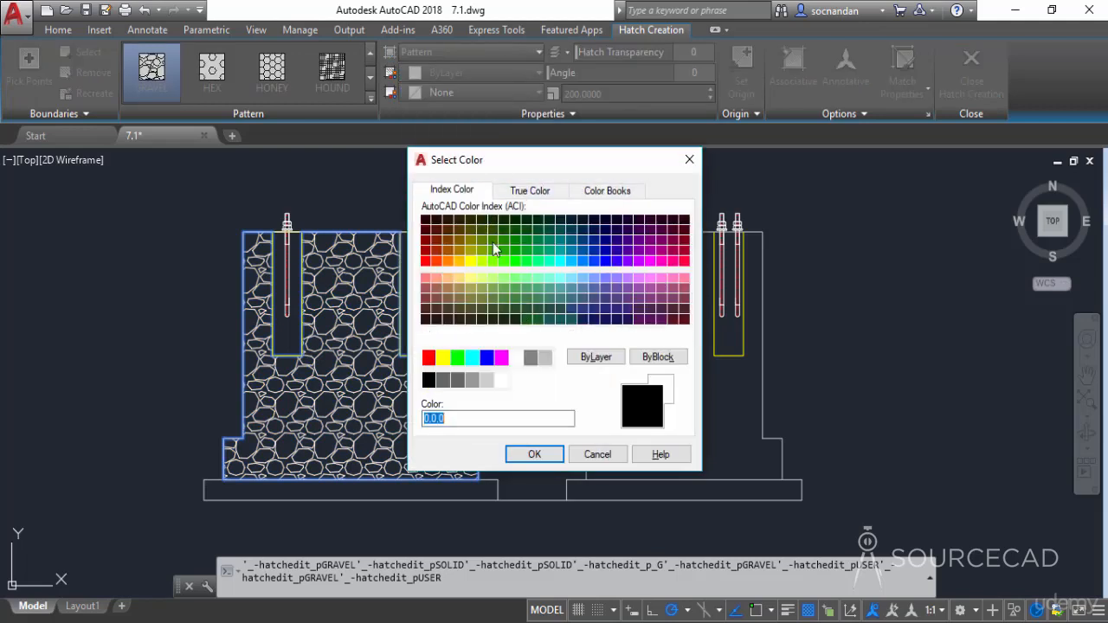
left_click(597, 453)
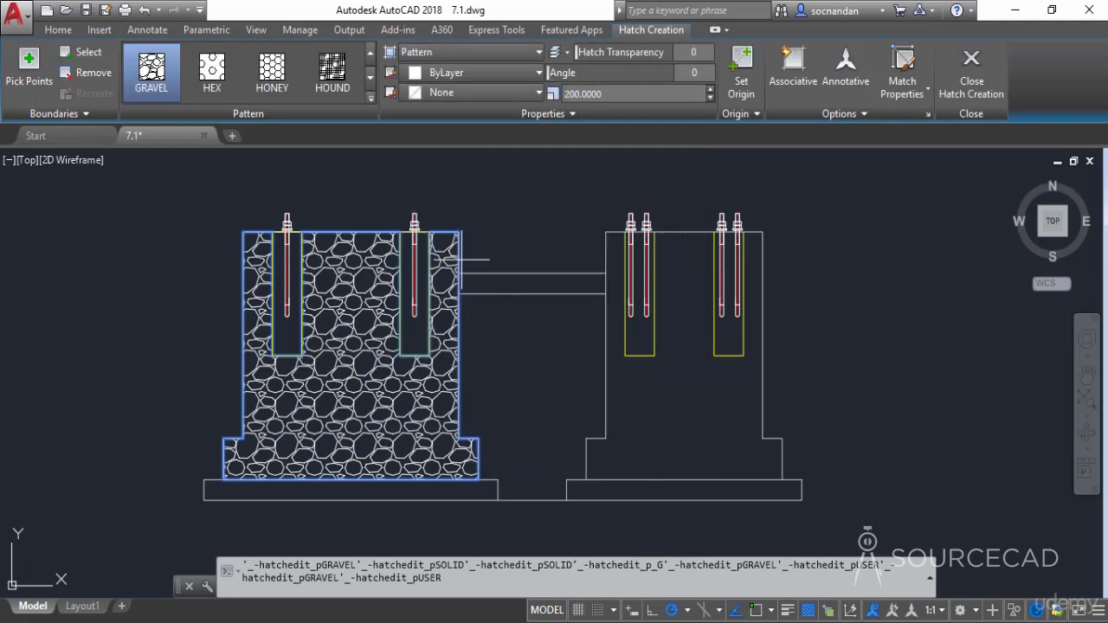
left_click(434, 92)
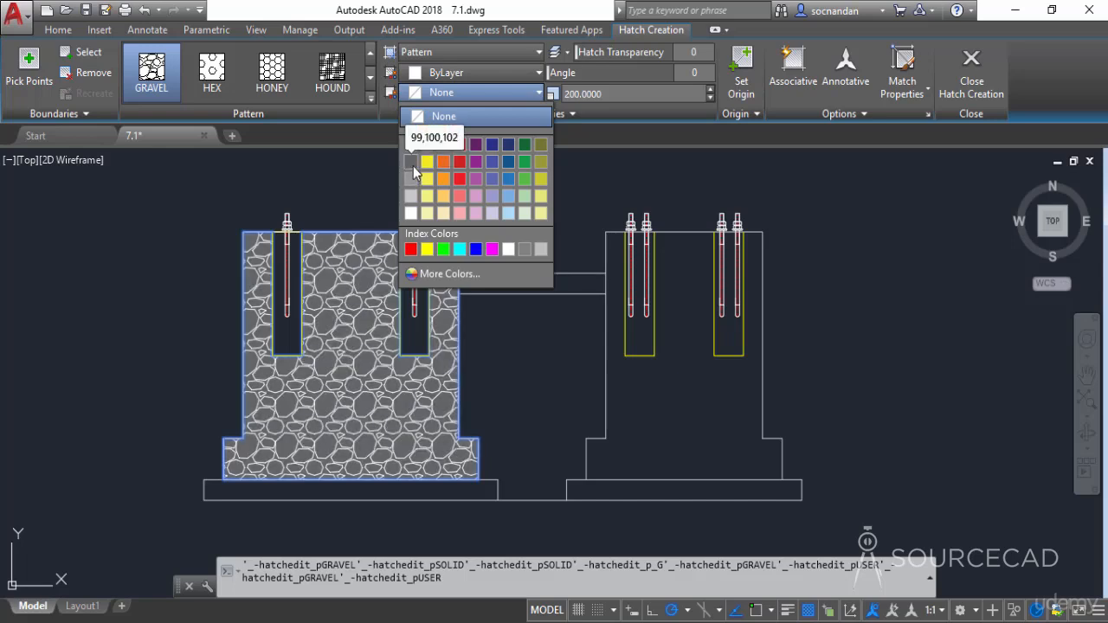
left_click(494, 91)
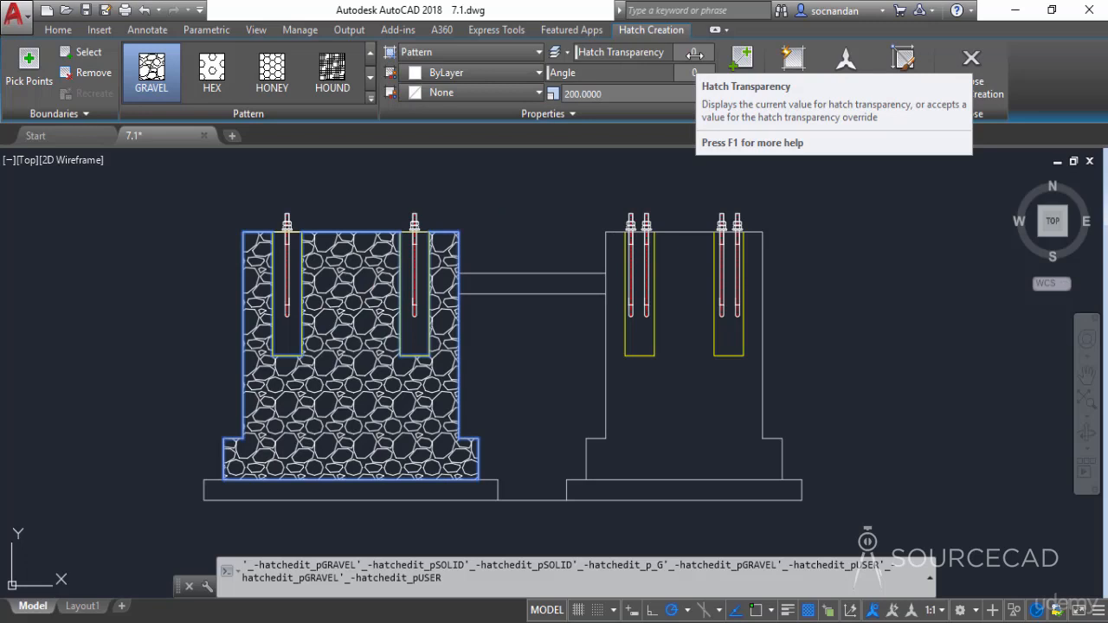
mouse_move(577, 52)
left_mouse_down()
mouse_move(693, 59)
mouse_move(712, 71)
mouse_move(606, 64)
mouse_move(558, 84)
left_mouse_up()
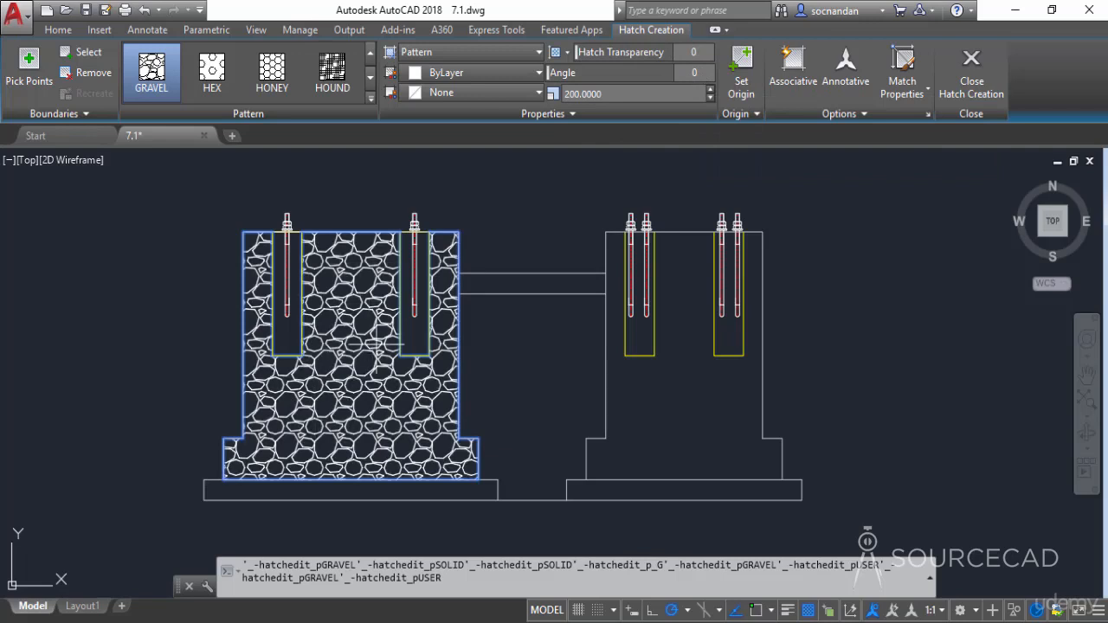
- Try a hatch angle of 45 degrees on the gravel pattern, and set the angle back to 0
left_click(699, 73)
type("45")
key("Return")
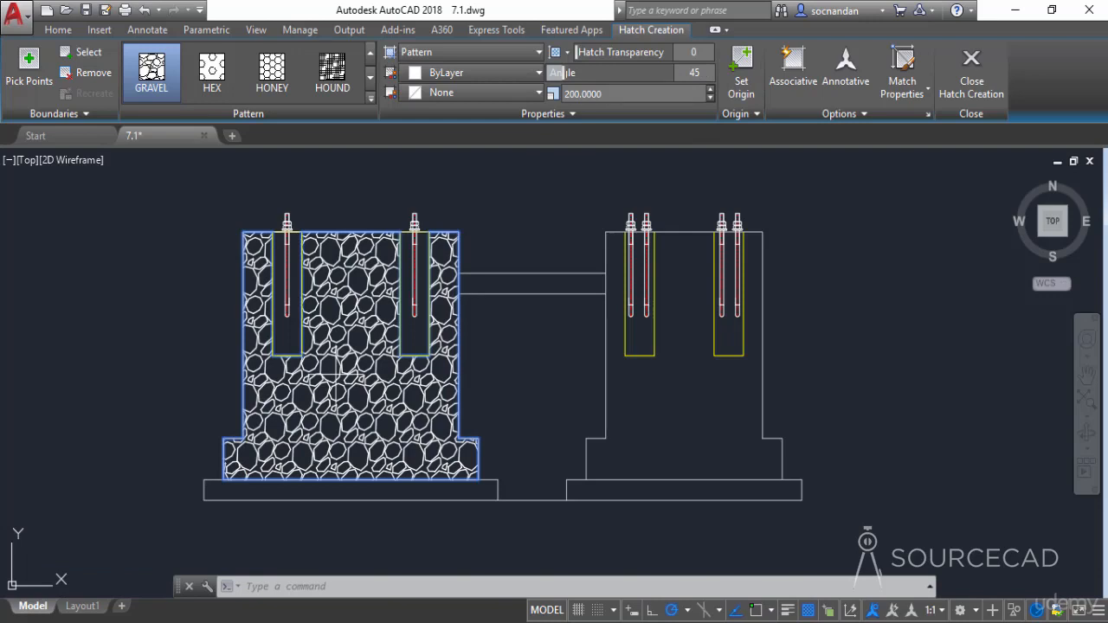
left_click(695, 71)
type("0")
key("Return")
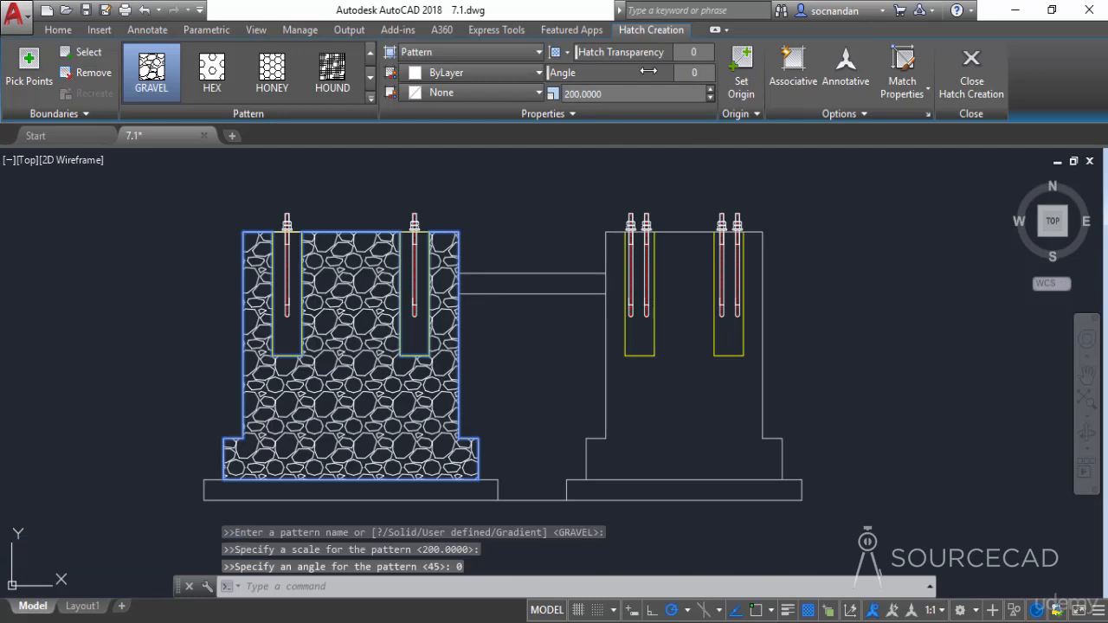
- Assign the gravel hatch to the "hatch" layer and finish creating the hatch
left_click(580, 110)
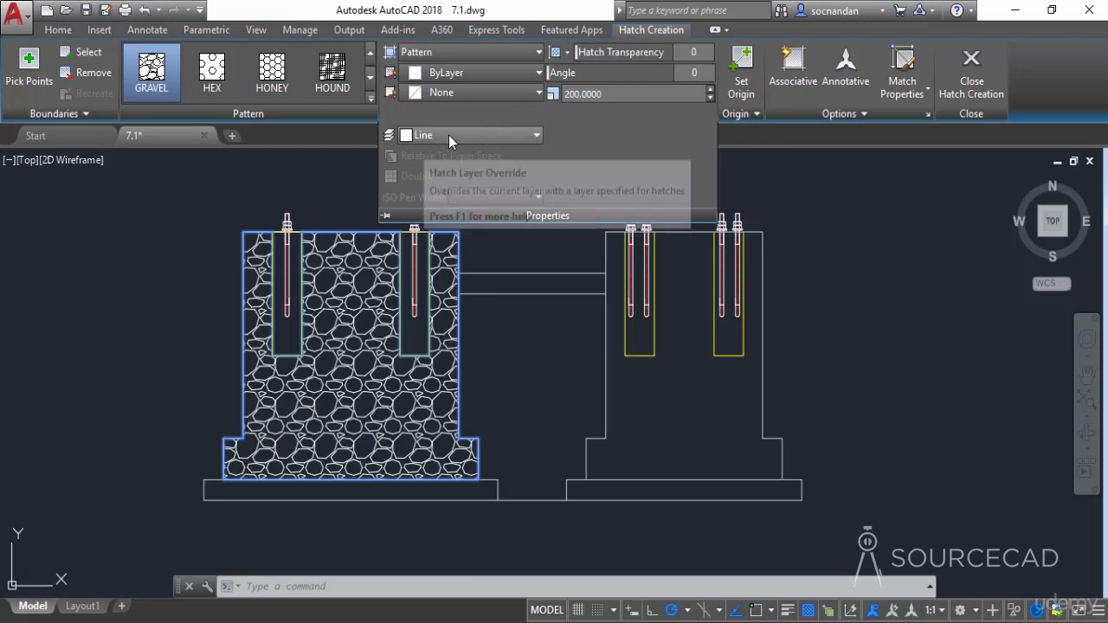
left_click(482, 135)
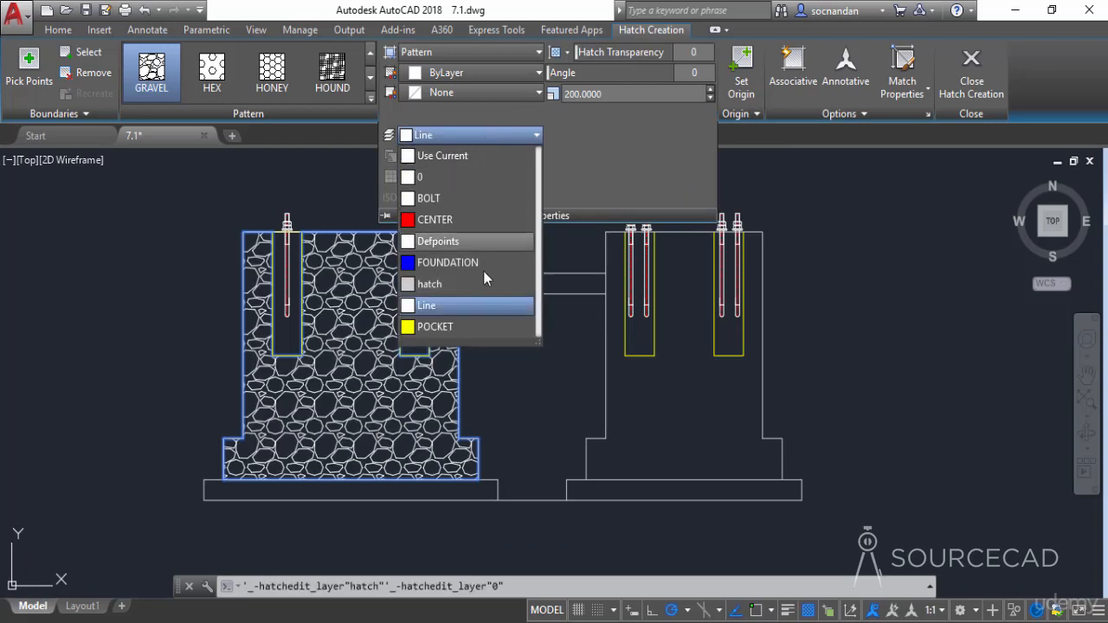
left_click(453, 283)
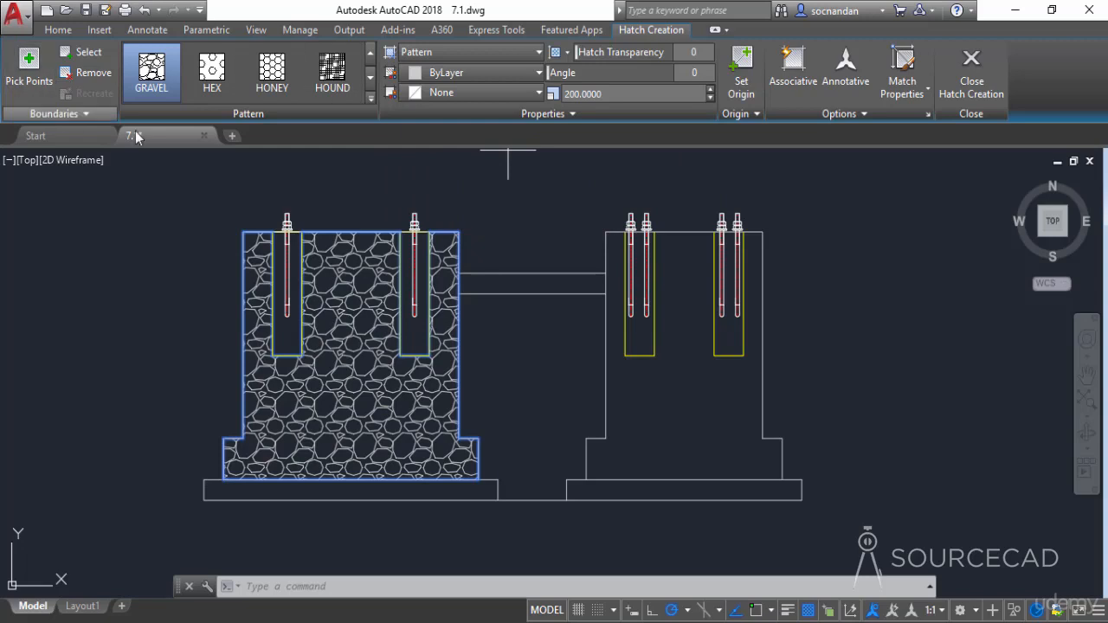
left_click(987, 87)
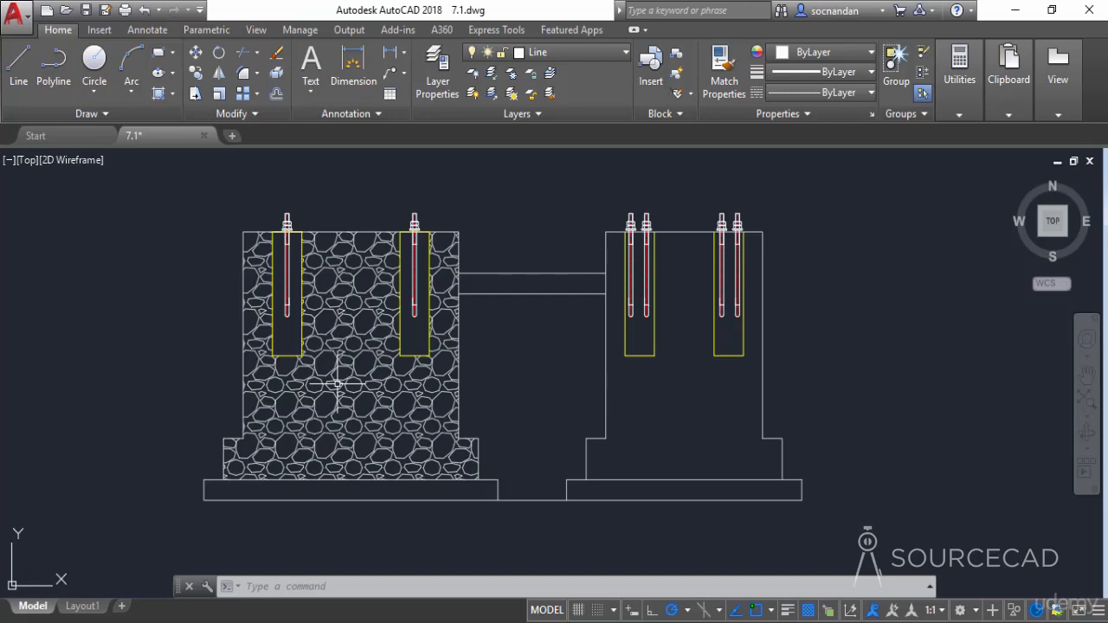
- Erase the gravel hatch from the foundation's left block
left_click(337, 383)
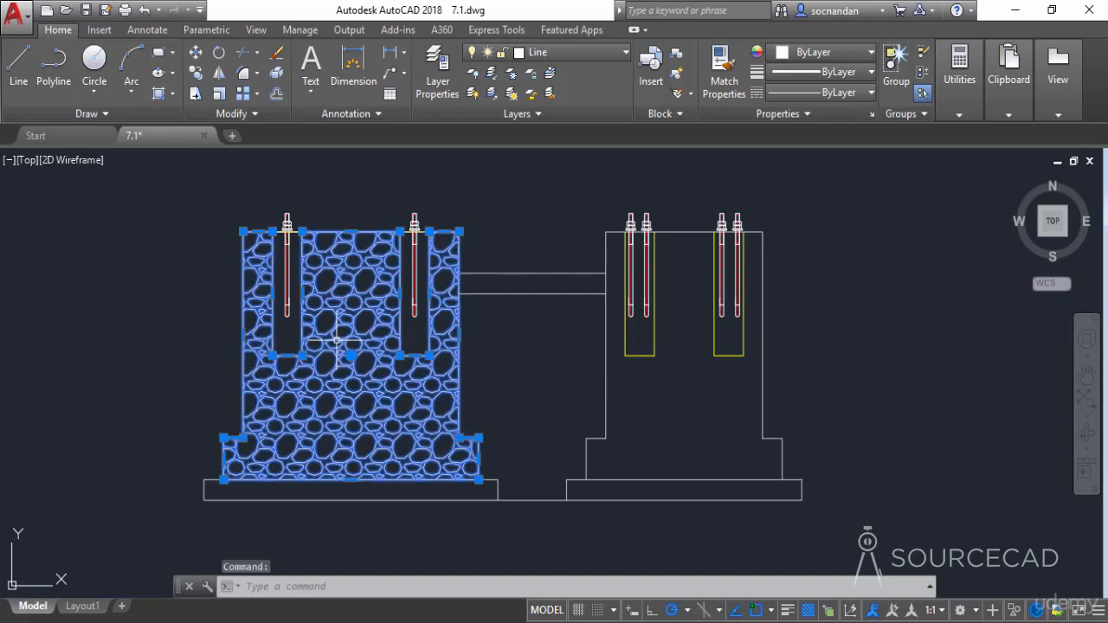
right_click(217, 277)
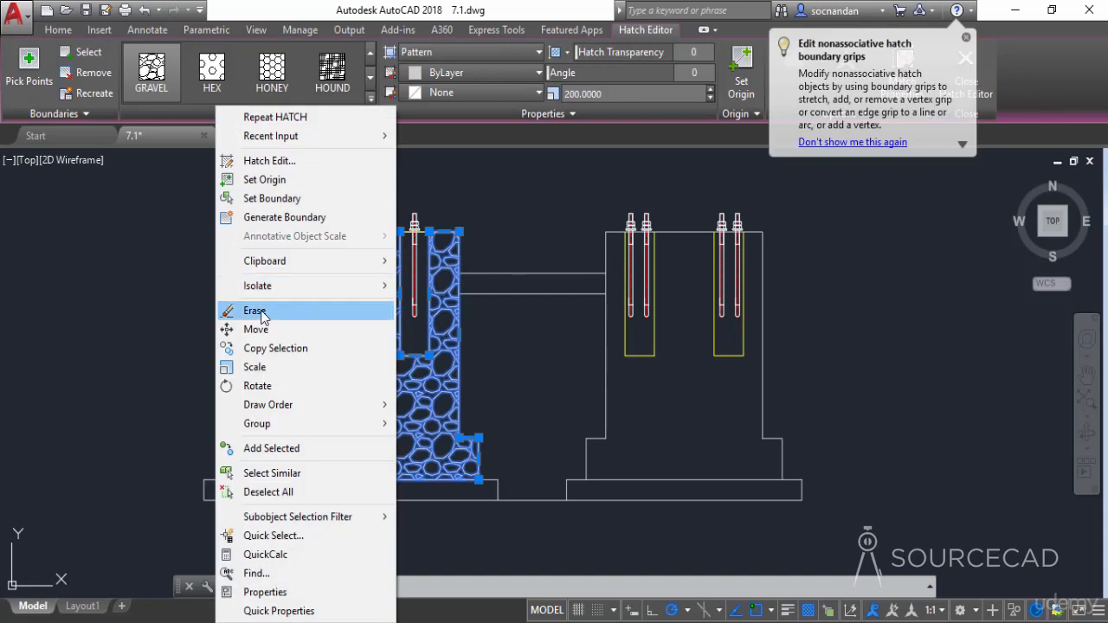
left_click(262, 312)
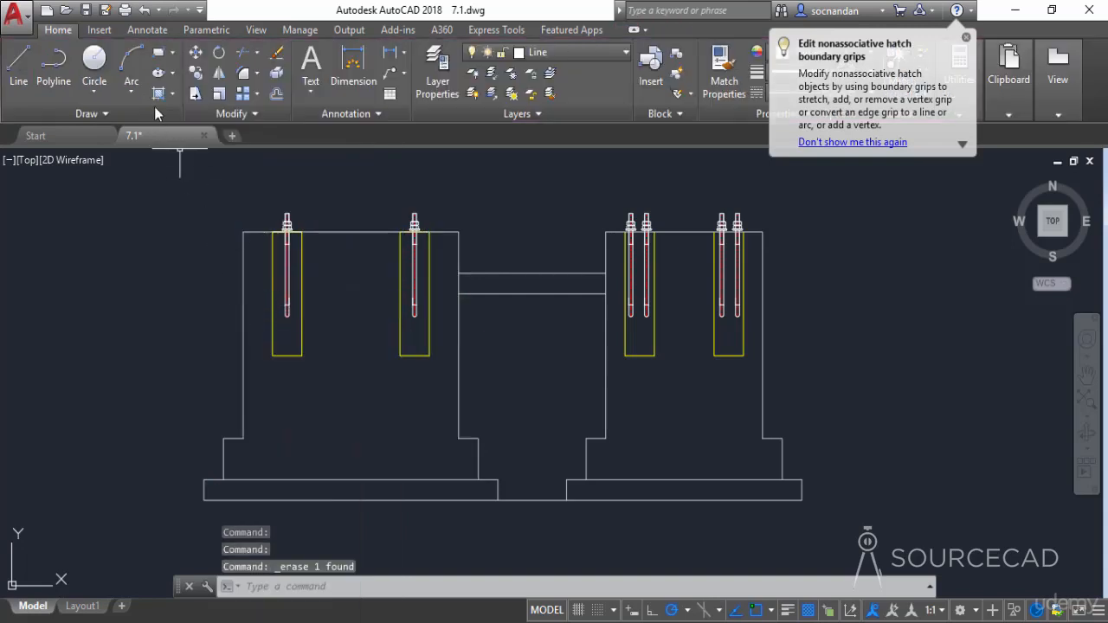
- Start a new hatch and pick the inside of all four yellow anchor bolt pockets as hatch areas
left_click(158, 94)
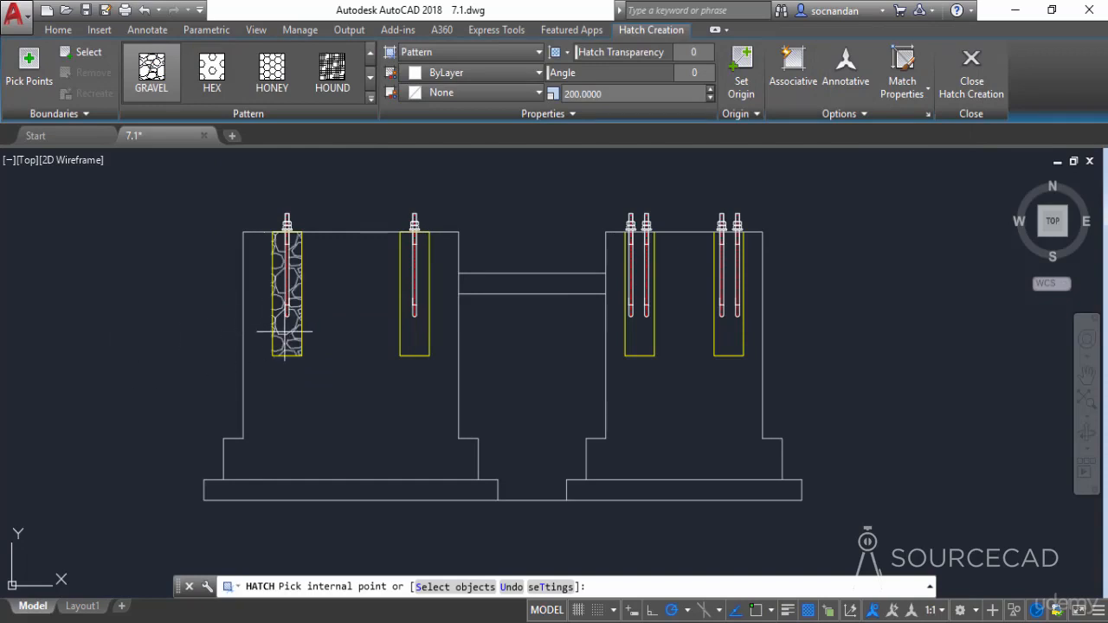
left_click(285, 330)
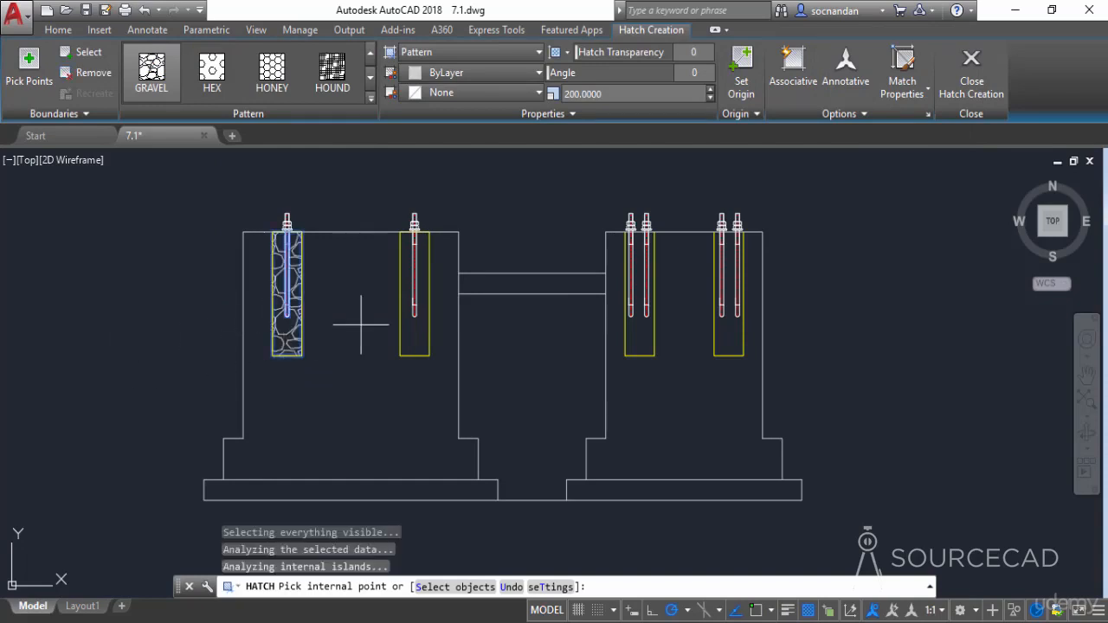
left_click(413, 329)
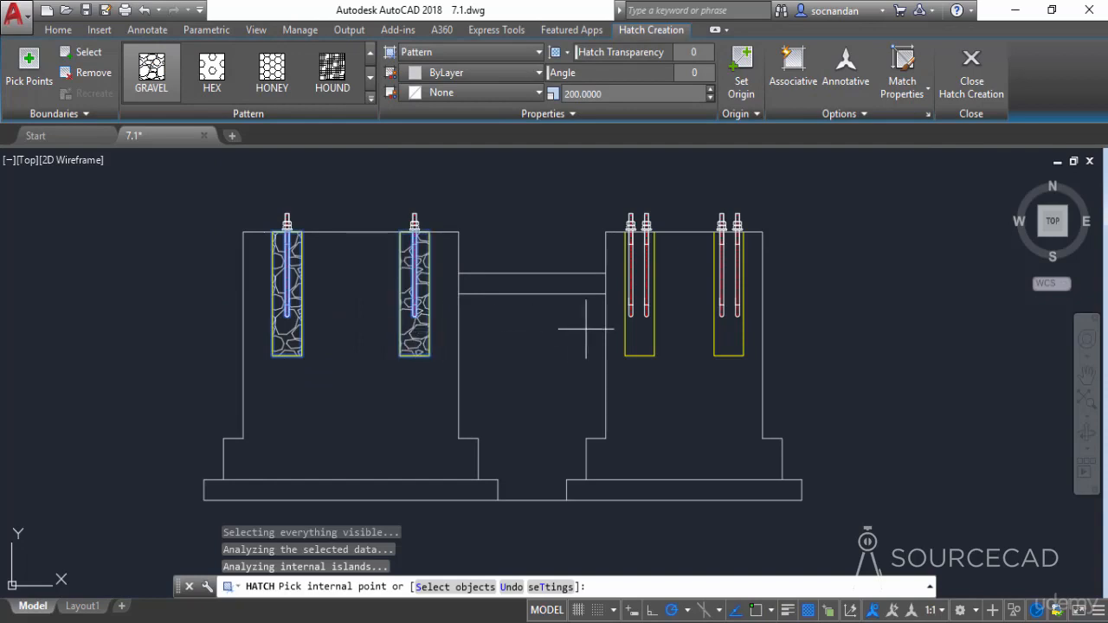
left_click(648, 330)
left_click(725, 336)
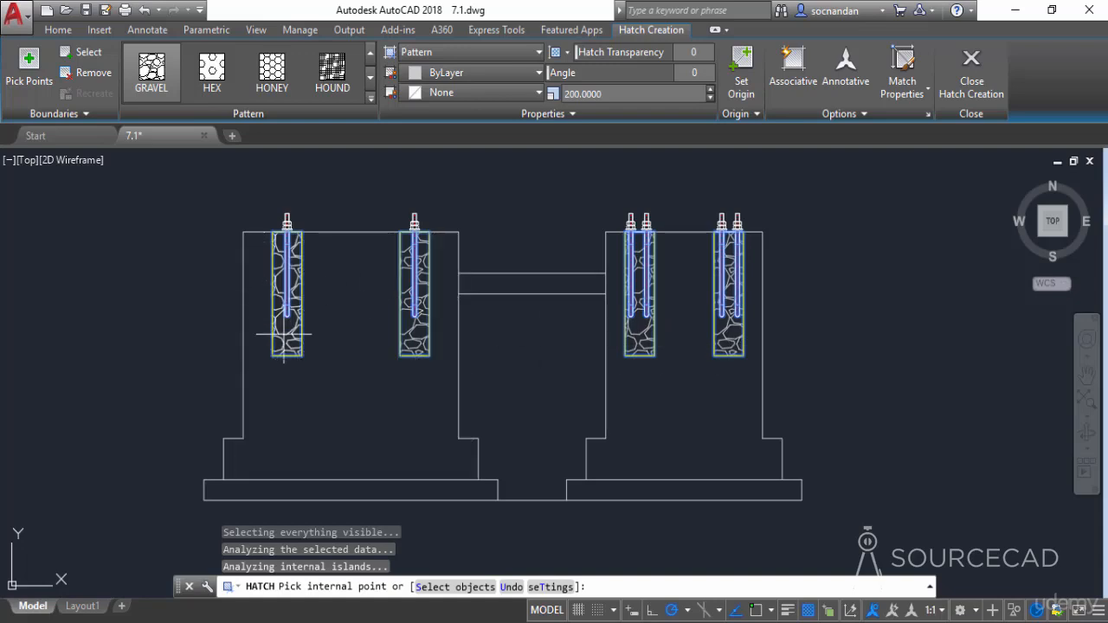
- Change the hatch pattern for the four bolt pockets to ANSI31
left_click(371, 98)
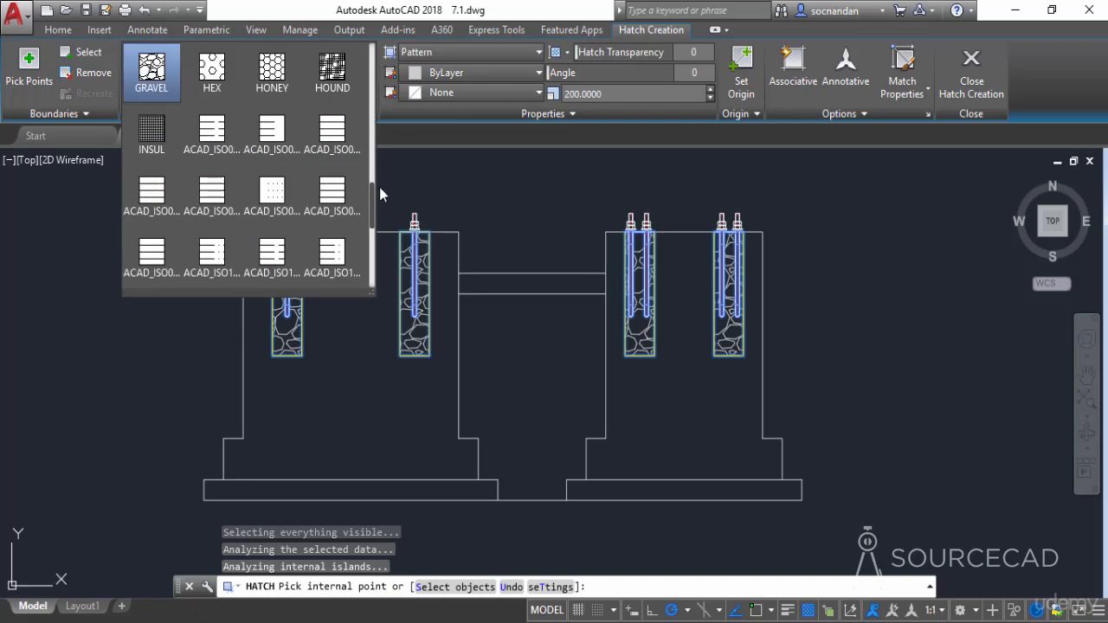
scroll(377, 179, "up", 2)
scroll(378, 179, "up", 10)
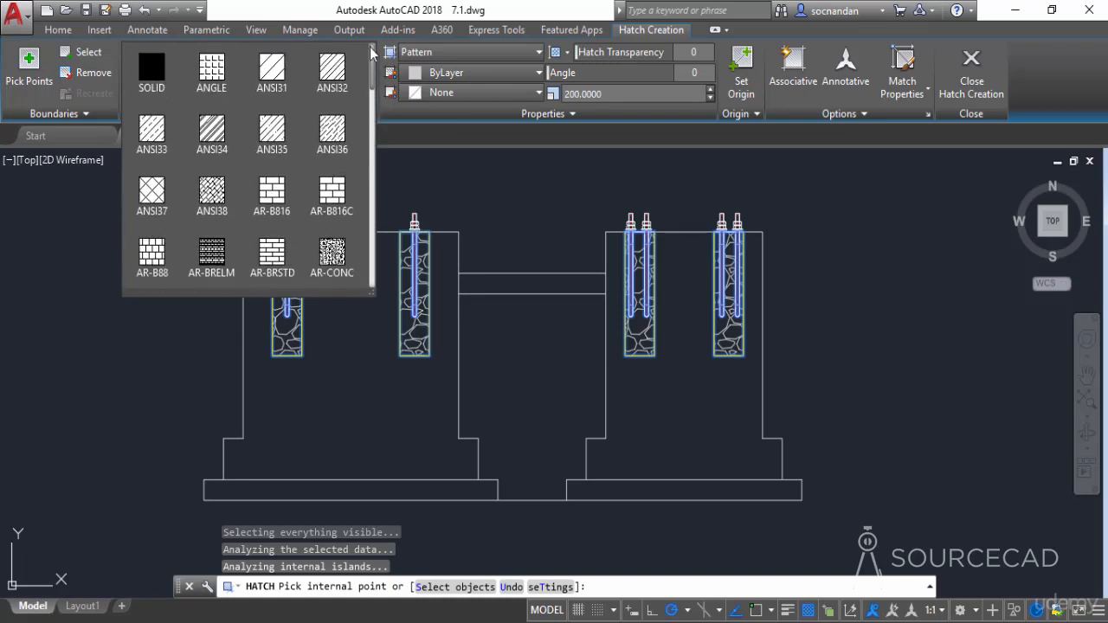
left_click(285, 76)
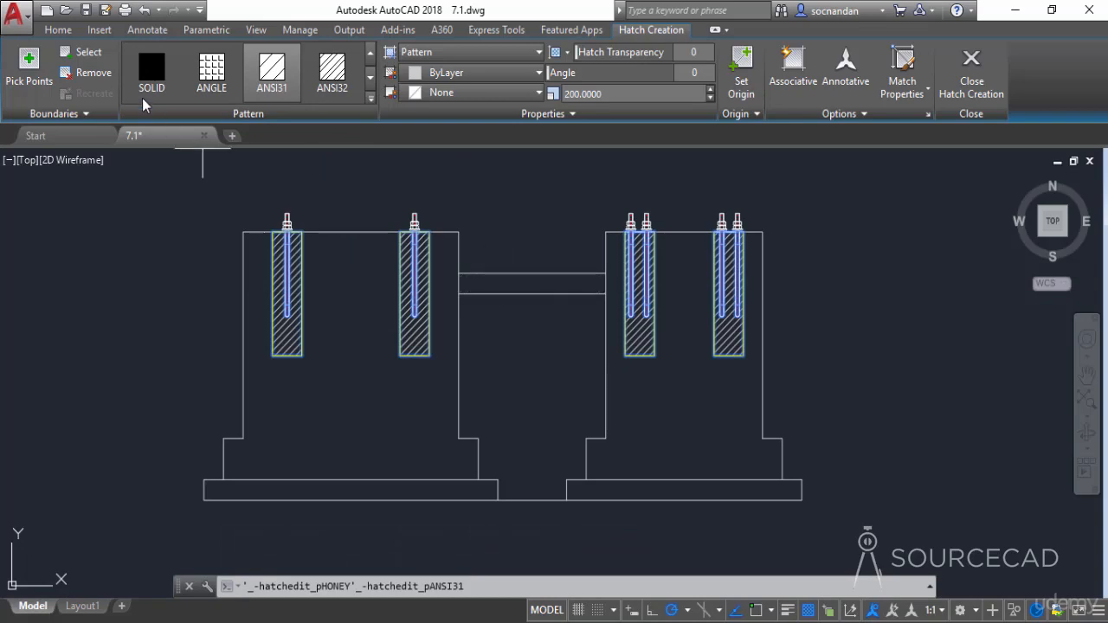
- Add the two base slabs under the blocks to the hatch by selecting their rectangular outlines as boundary objects
left_click(82, 57)
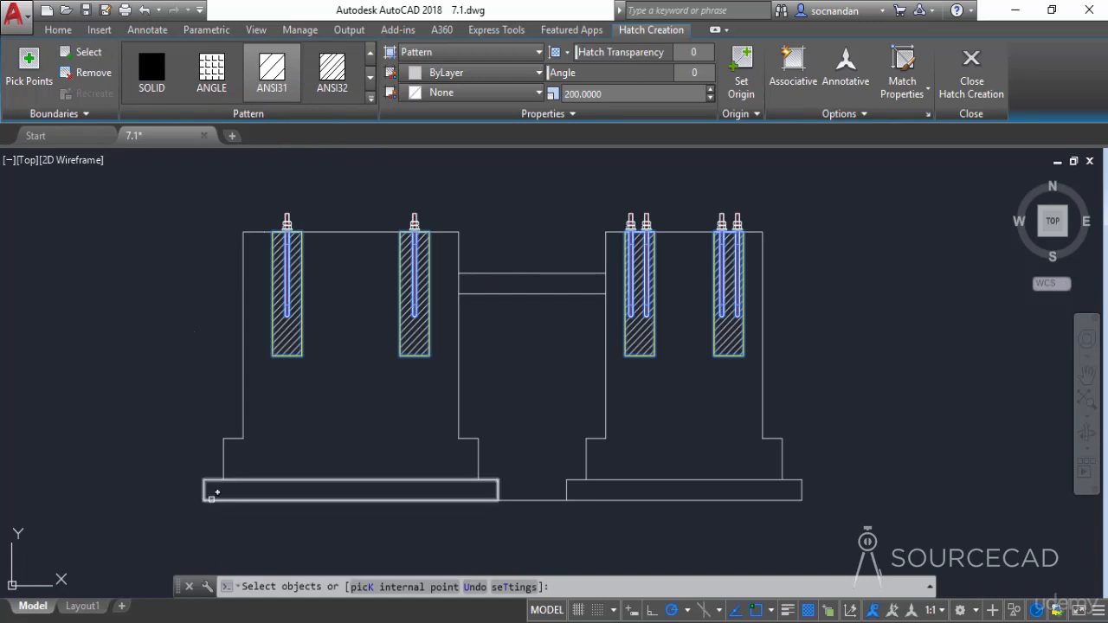
left_click(209, 479)
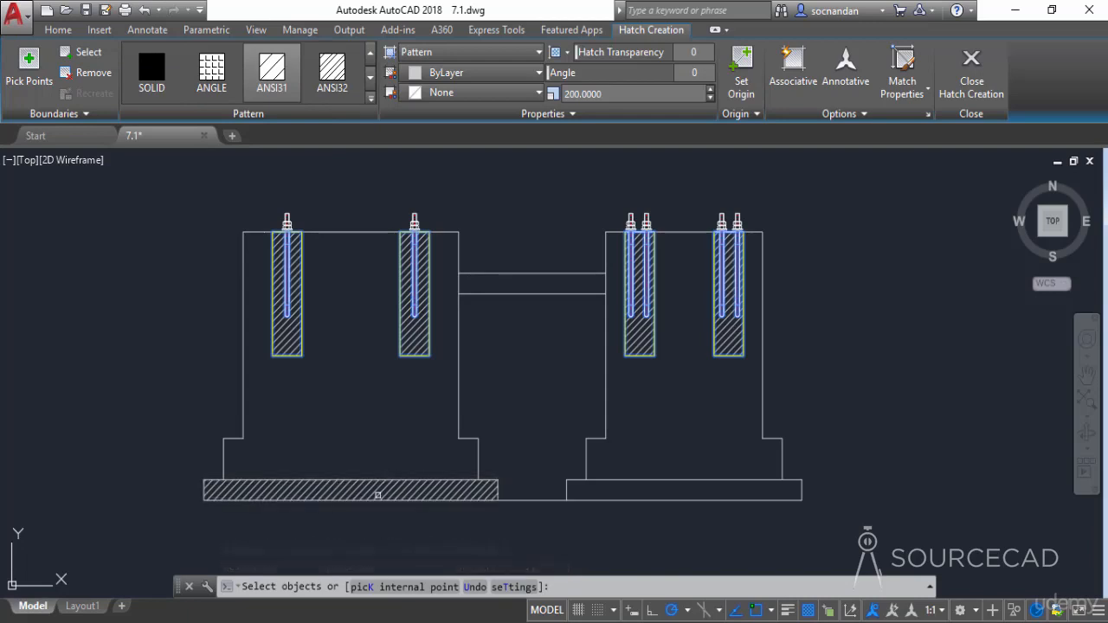
left_click(664, 481)
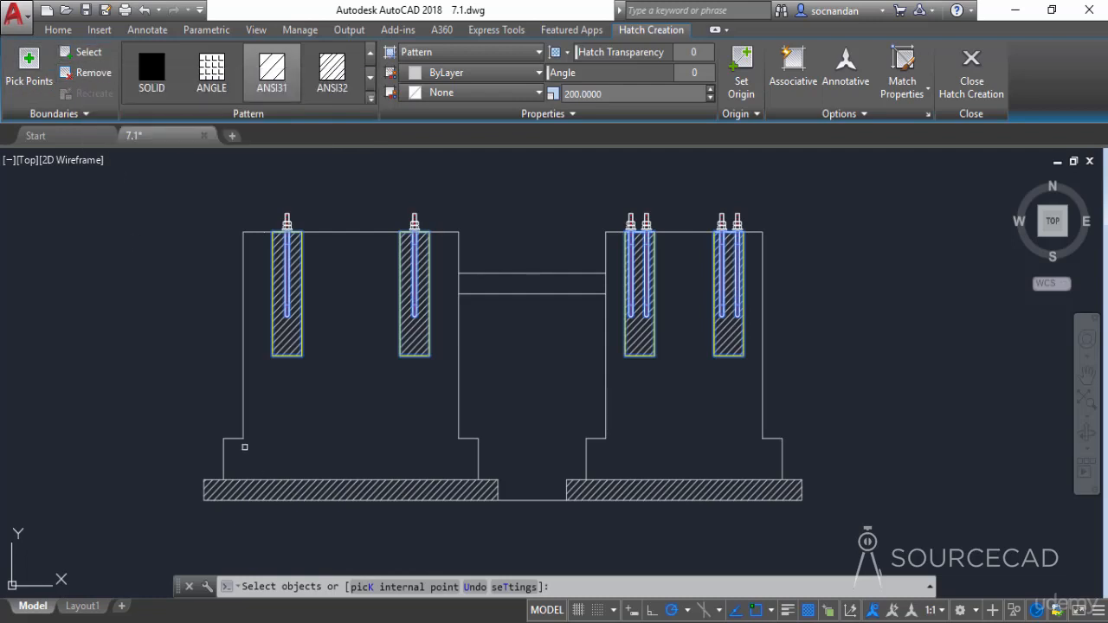
- Remove the boundaries of both base slabs from the hatch
left_click(82, 74)
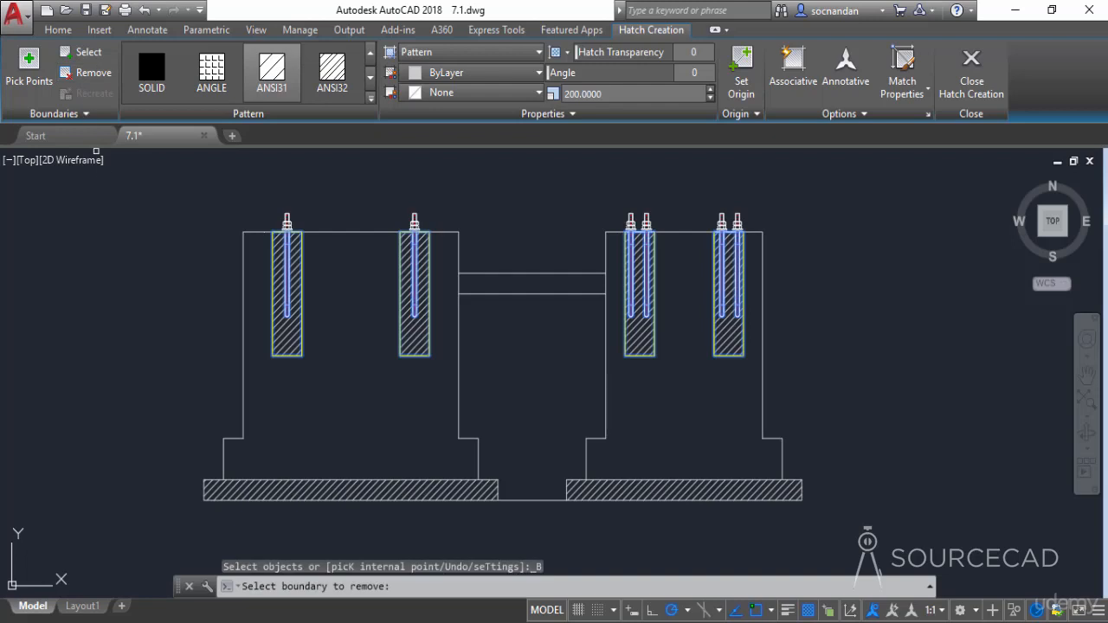
left_click(260, 479)
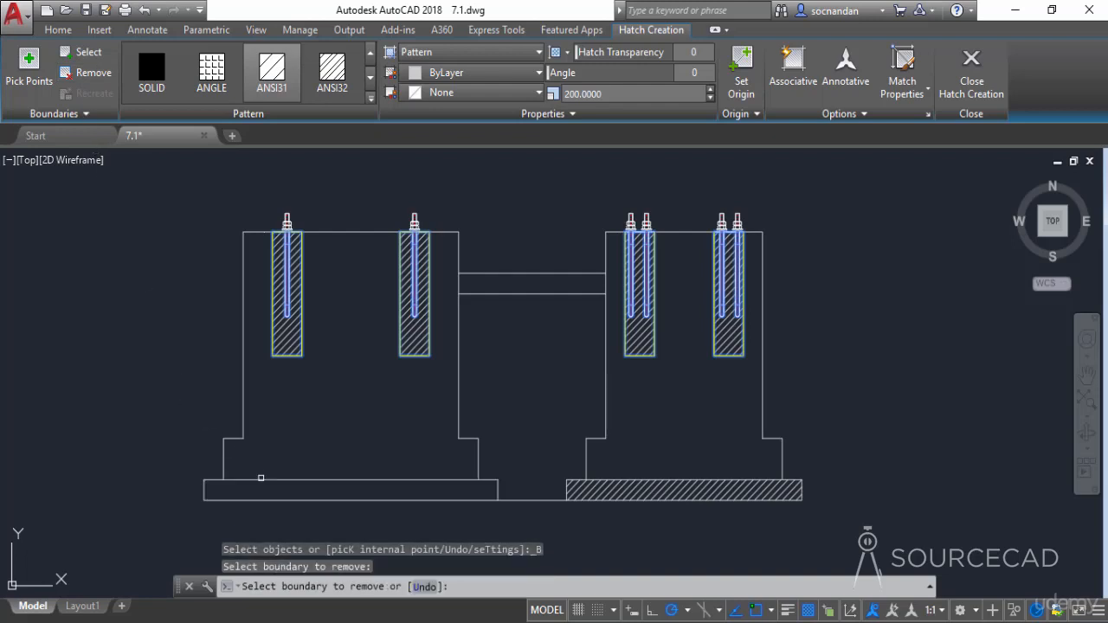
left_click(640, 478)
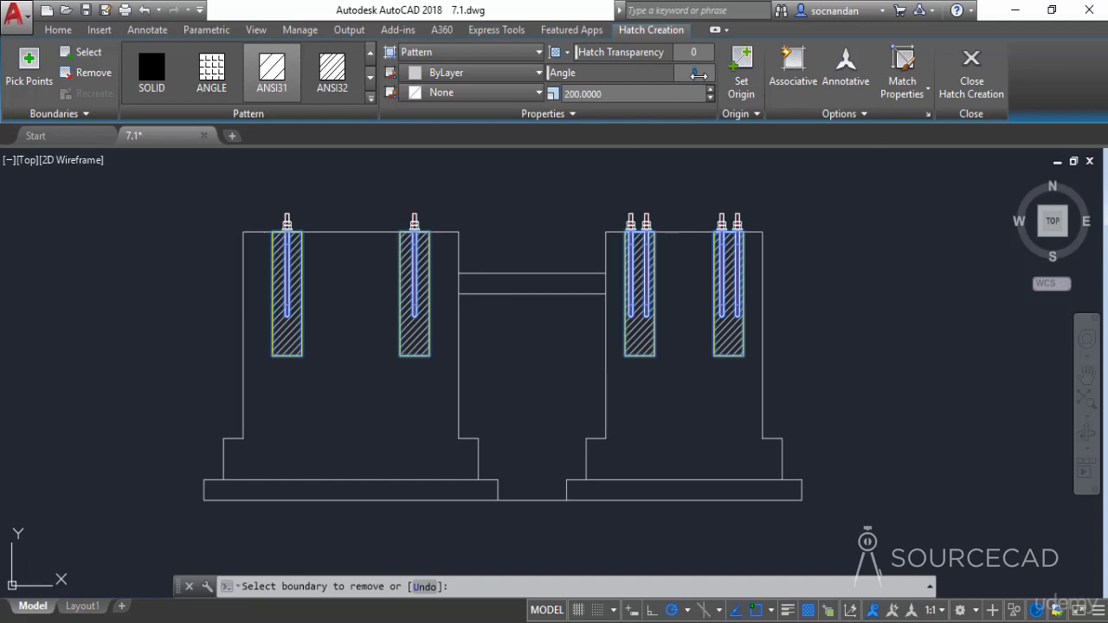
- Try a hatch angle of 45 degrees on the ANSI31 pattern, and set the angle back to 0
type("45")
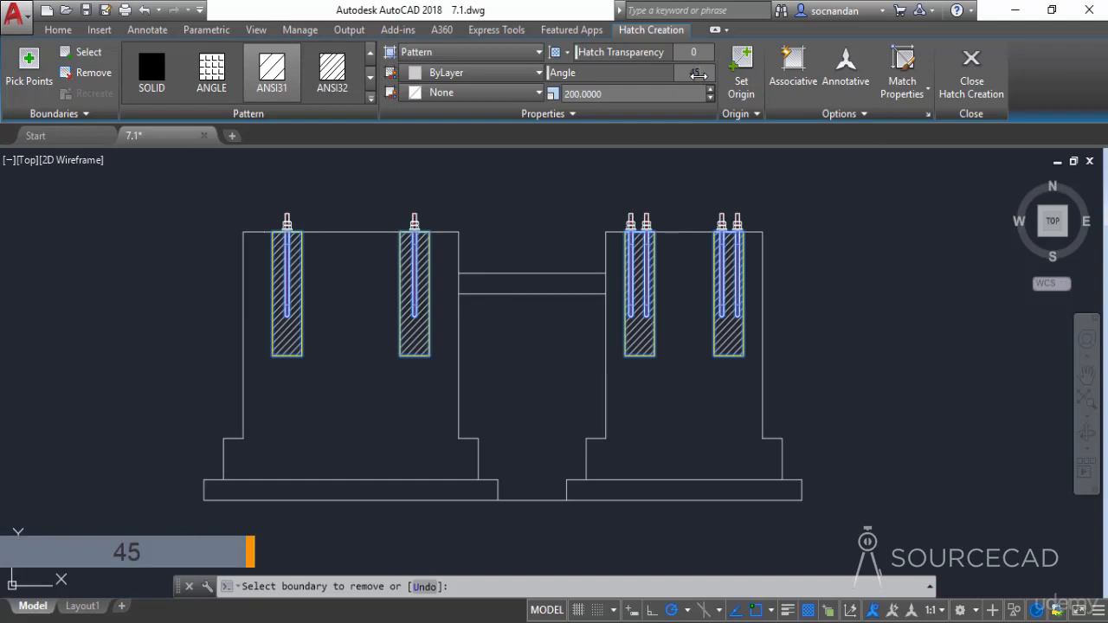
key("Return")
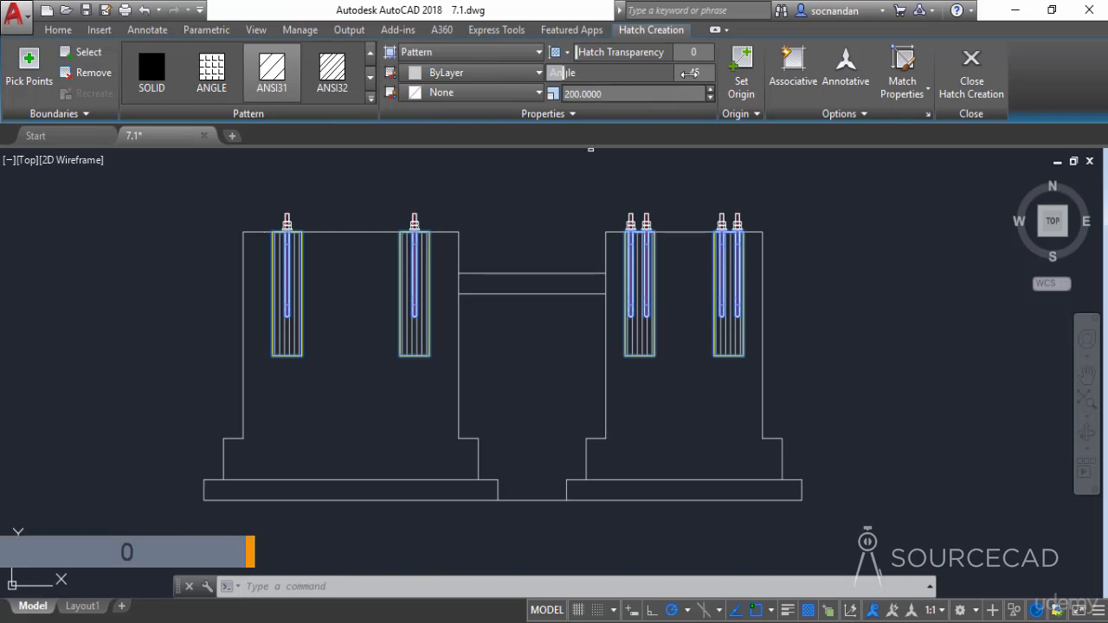
type("0")
key("Return")
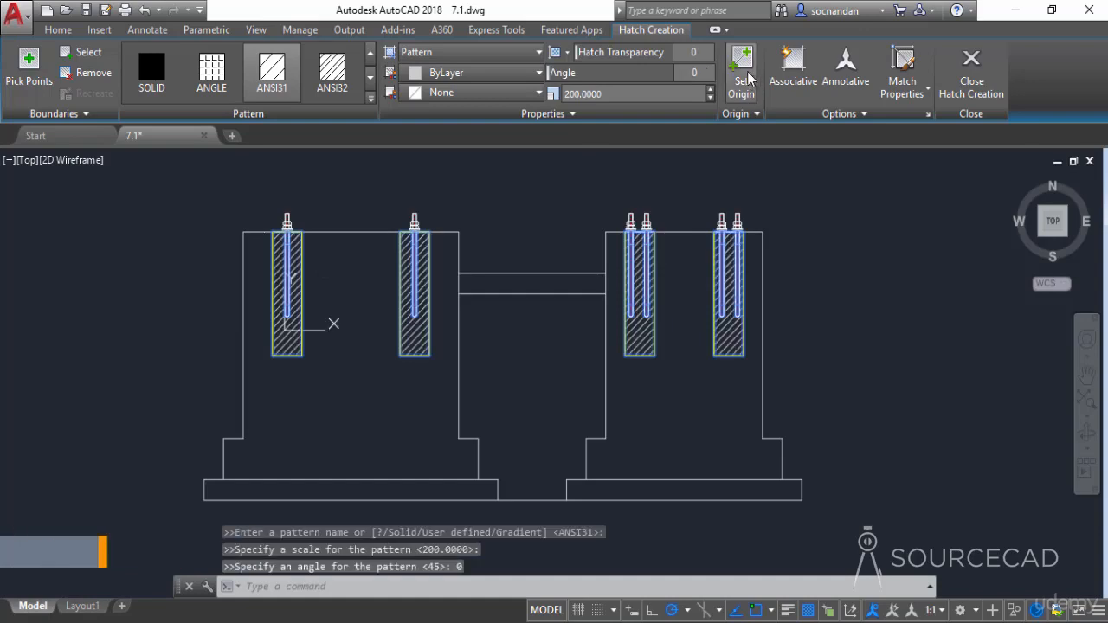
- Check the associative setting and the additional hatch options, and finish creating the ANSI31 hatch in the bolt pockets
left_click(793, 64)
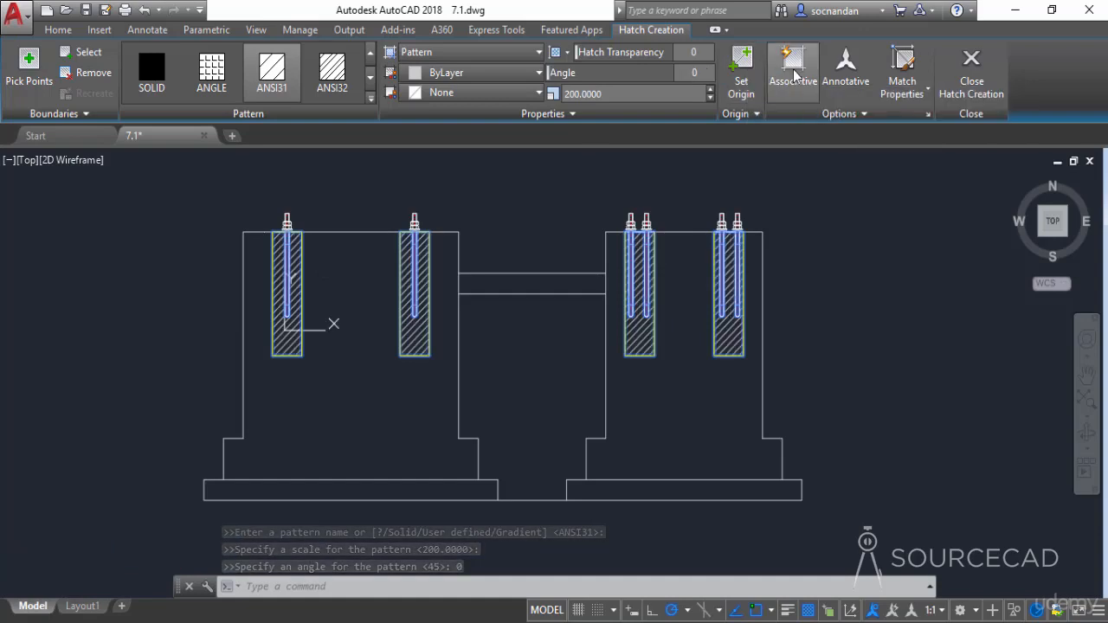
left_click(845, 112)
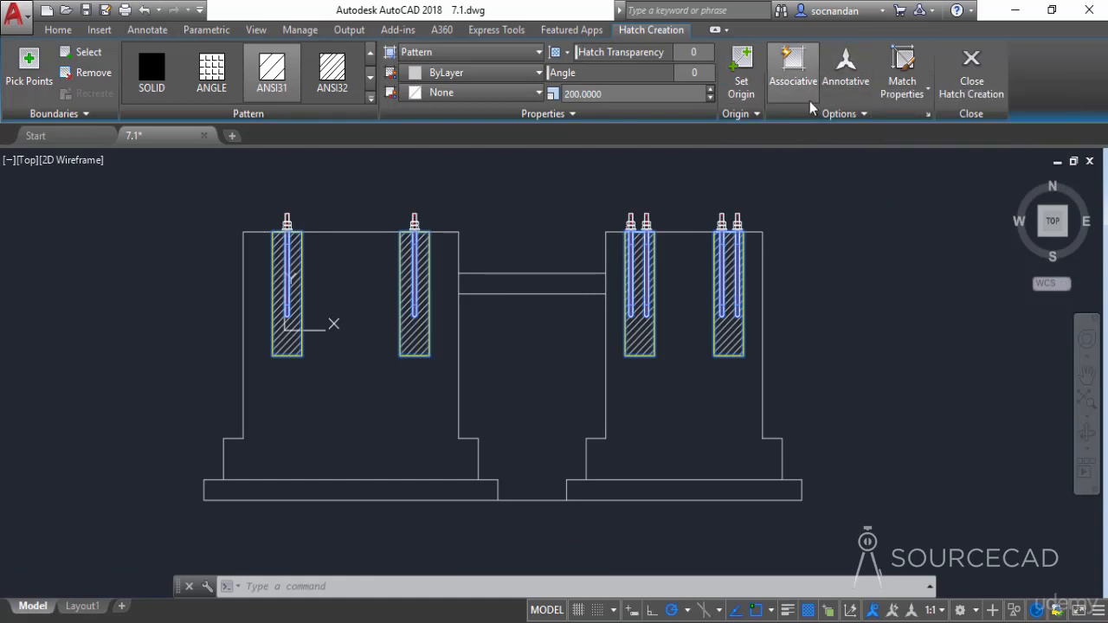
left_click(989, 73)
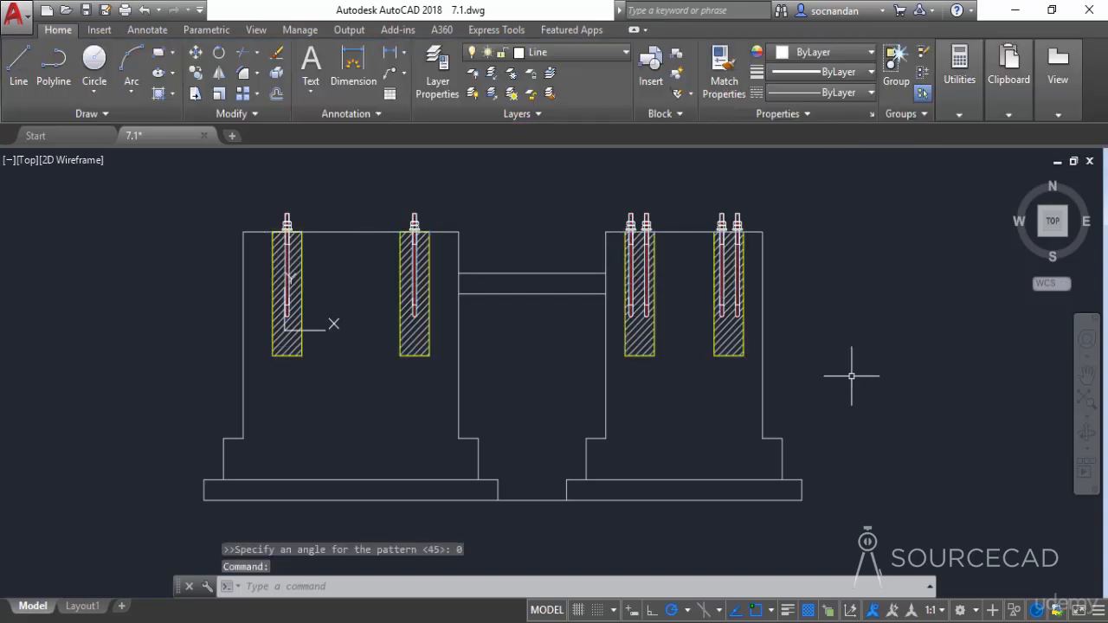